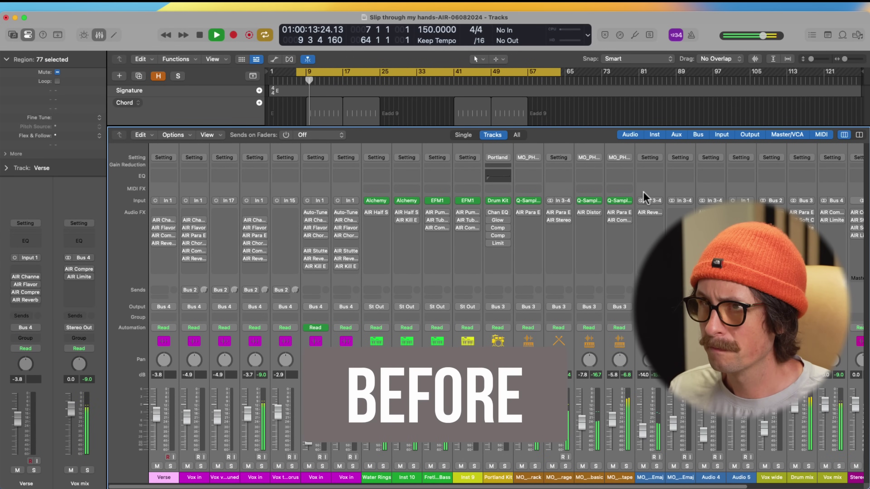
Step: Hide the mixer, enlarge the arrangement view and select the chorus vocal track 8, Vox in
{"action": "mouse_move", "coordinate": [627, 211]}
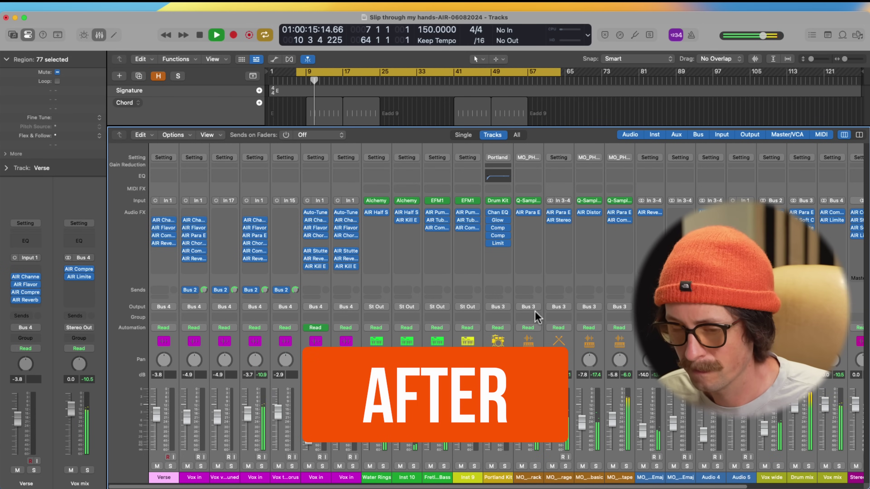
{"action": "key", "text": "x"}
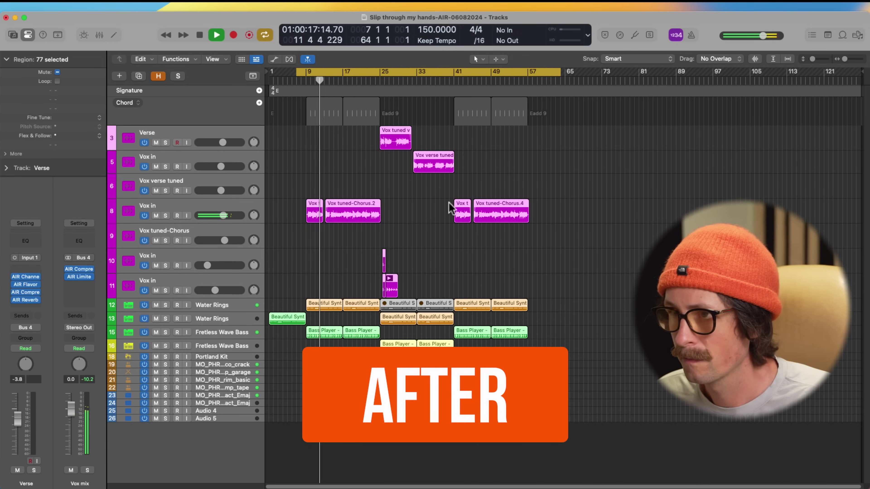
{"action": "key", "text": "super+Right"}
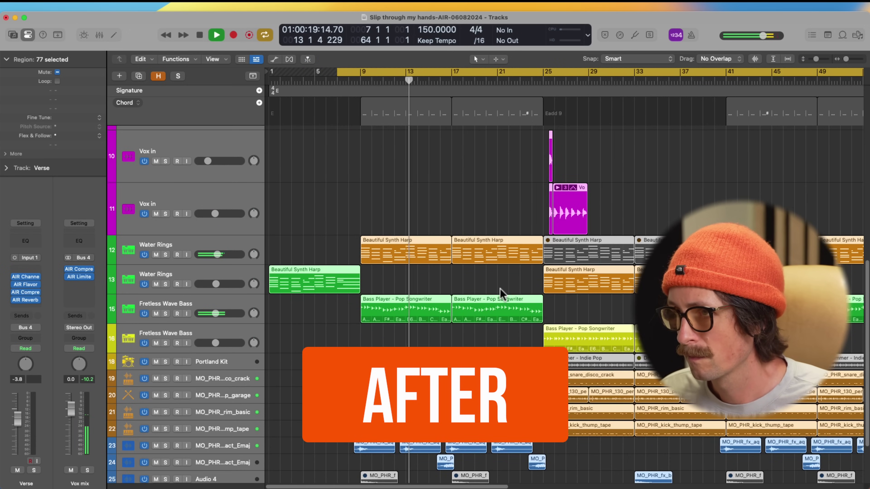
{"action": "key", "text": "super+Down"}
{"action": "left_click", "coordinate": [202, 208]}
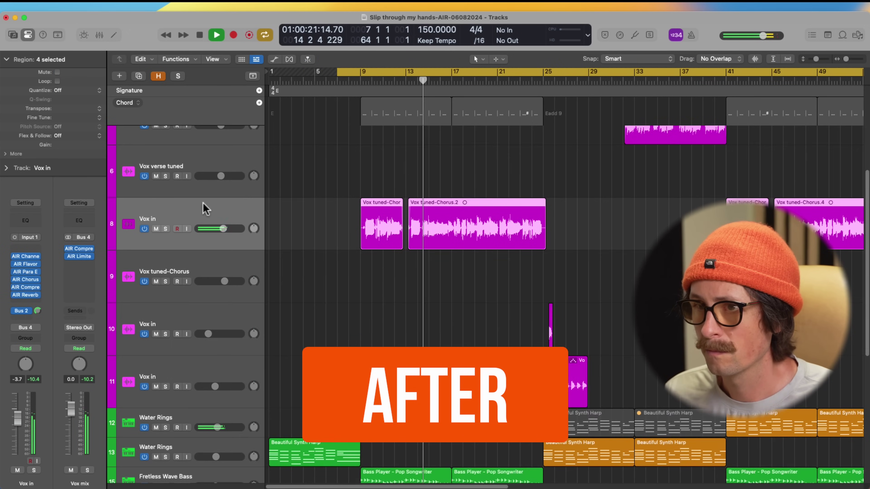
{"action": "scroll", "coordinate": [353, 186], "scroll_direction": "up", "scroll_amount": 3}
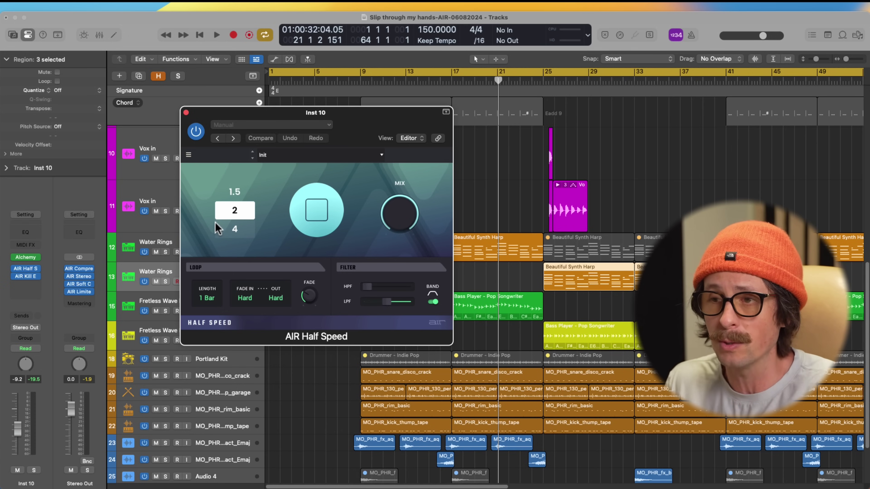
Step: Bypass AIR Half Speed and AIR Kill EQ on Water Rings track 13 and play the intro from the start without them
{"action": "left_click", "coordinate": [15, 269]}
{"action": "left_click", "coordinate": [14, 277]}
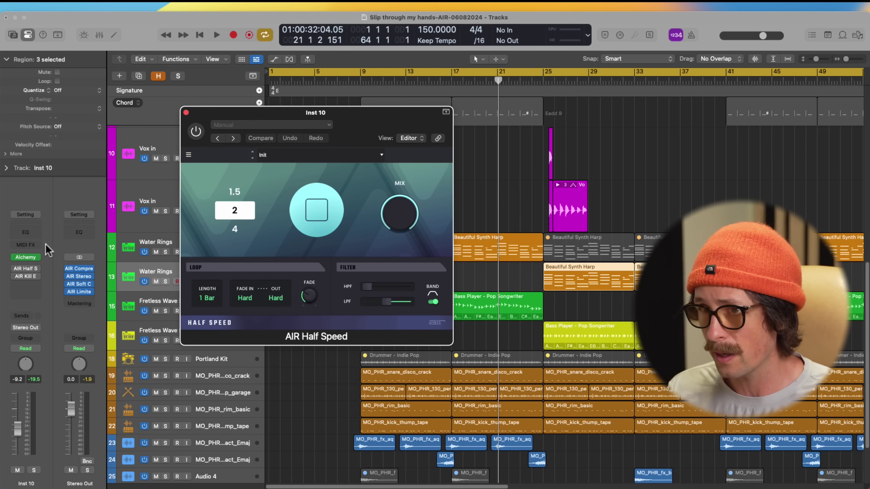
{"action": "left_click", "coordinate": [446, 18]}
{"action": "key", "text": "Return"}
{"action": "key", "text": "space"}
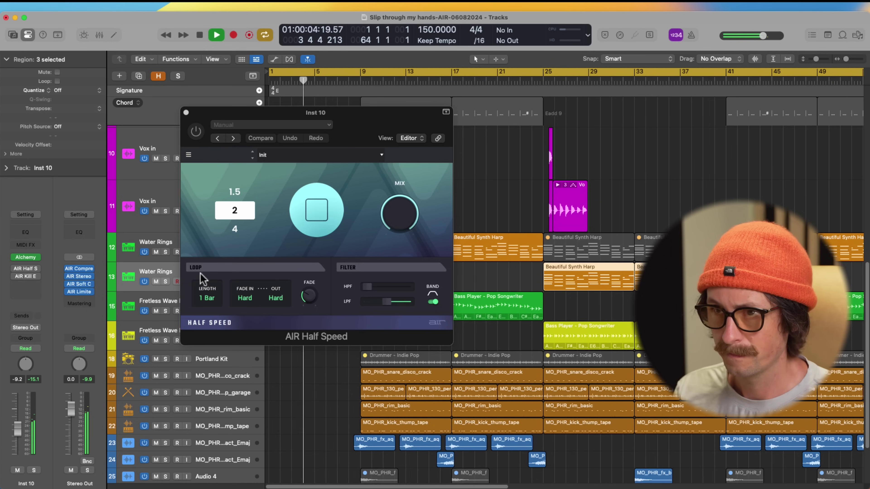
{"action": "mouse_move", "coordinate": [79, 273]}
{"action": "key", "text": "space"}
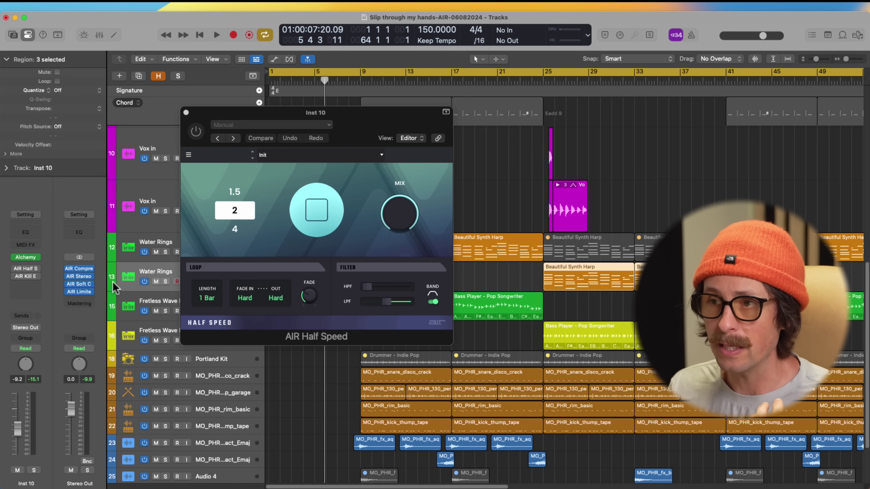
Step: Re-enable the Water Rings effects, open AIR Kill EQ and toggle its low-band Kill off and back on
{"action": "left_click", "coordinate": [16, 277]}
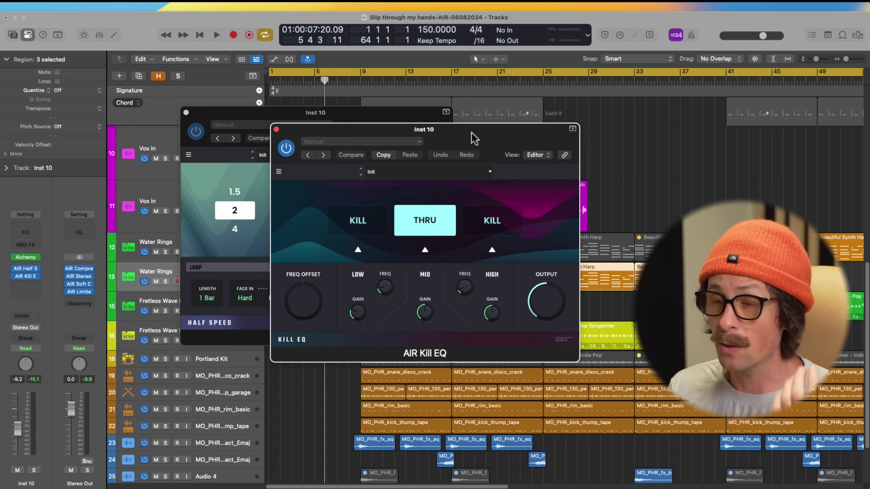
{"action": "left_click_drag", "start_coordinate": [475, 137], "coordinate": [314, 119]}
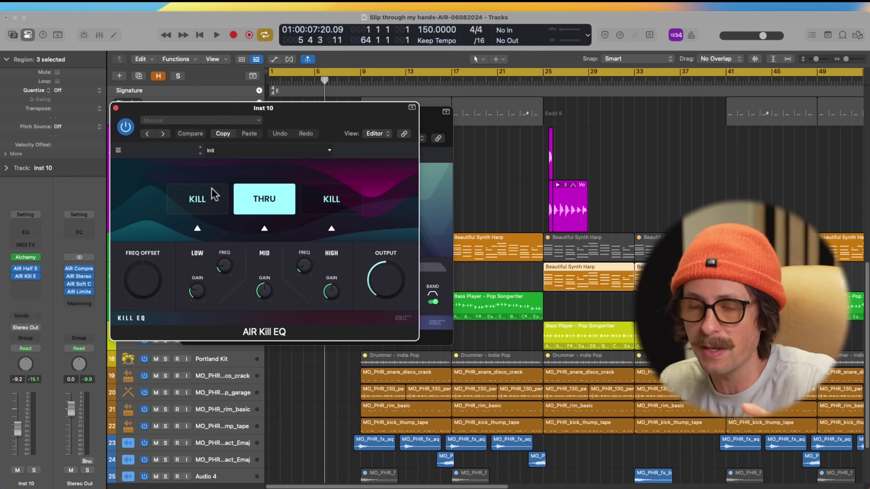
{"action": "left_click", "coordinate": [197, 198]}
{"action": "left_click", "coordinate": [197, 199]}
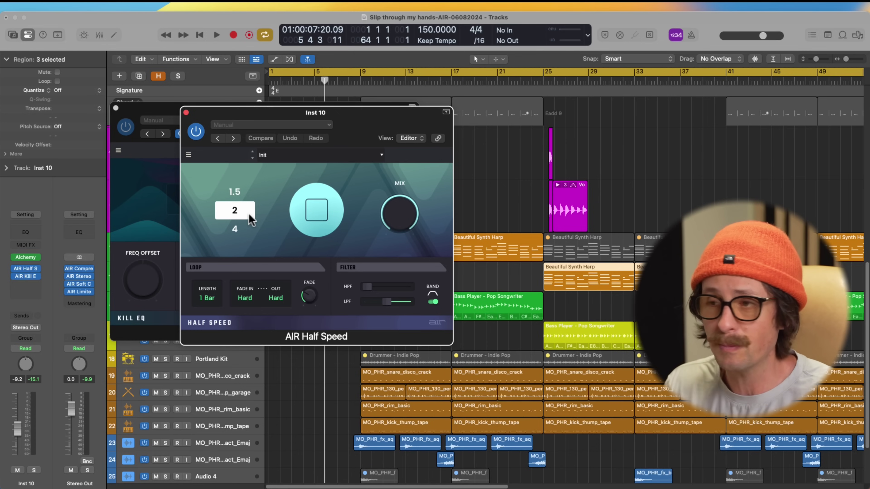
Step: Examine AIR Half Speed's loop length options and low-pass filter, keeping 1 Bar, and play the intro with the effects active
{"action": "left_click", "coordinate": [207, 297]}
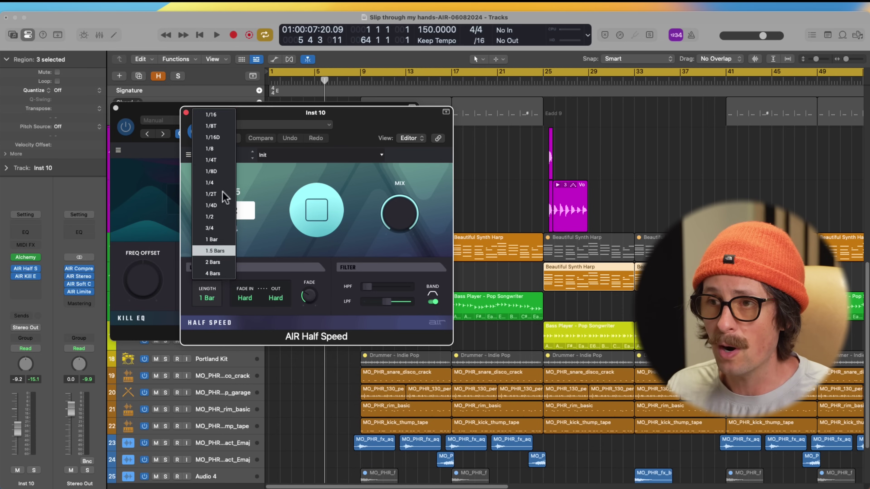
{"action": "left_click", "coordinate": [241, 291]}
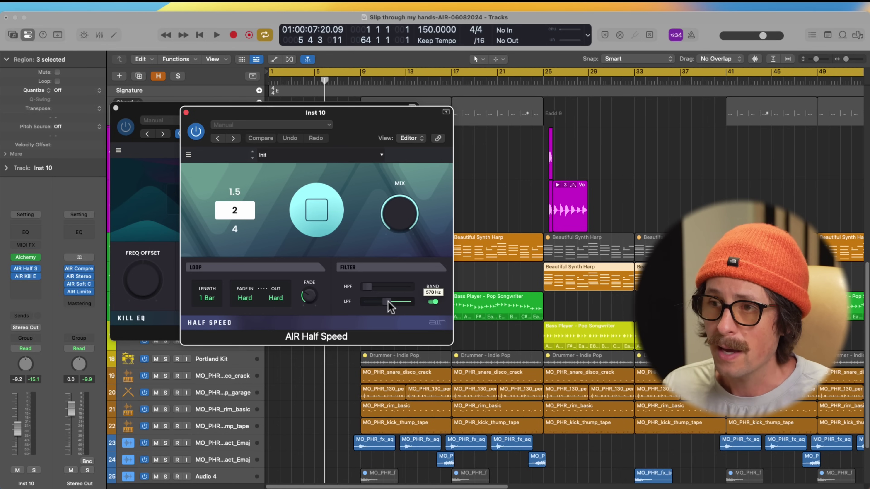
{"action": "mouse_move", "coordinate": [395, 308]}
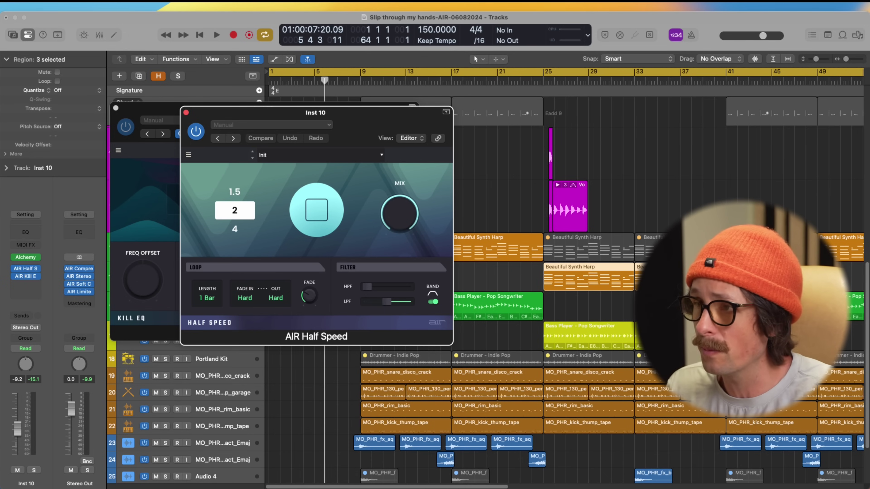
{"action": "key", "text": "space"}
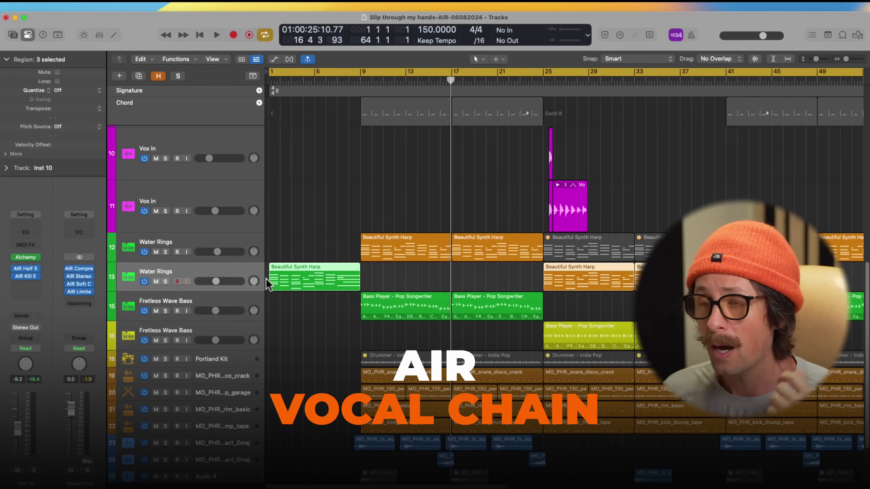
Step: Select the chorus vocal track 8 and open its AIR Channel Strip, placing the window higher over the arrangement
{"action": "scroll", "coordinate": [449, 323], "scroll_direction": "up", "scroll_amount": 5}
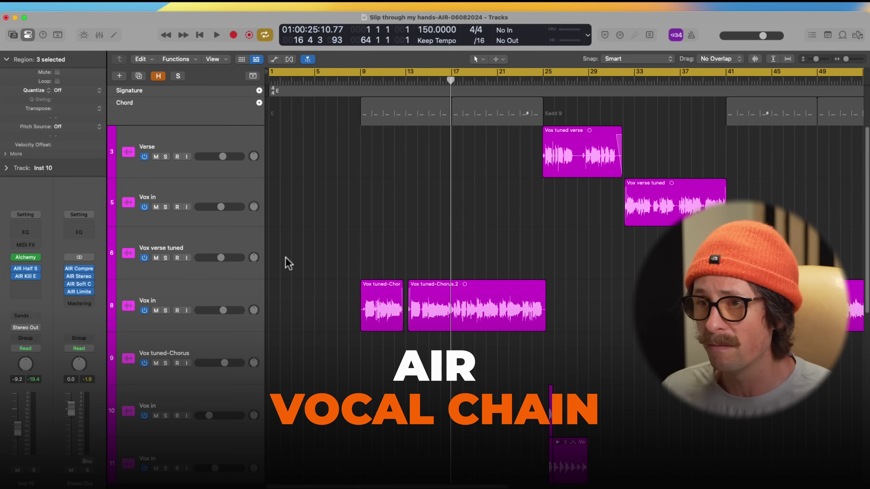
{"action": "left_click", "coordinate": [202, 298]}
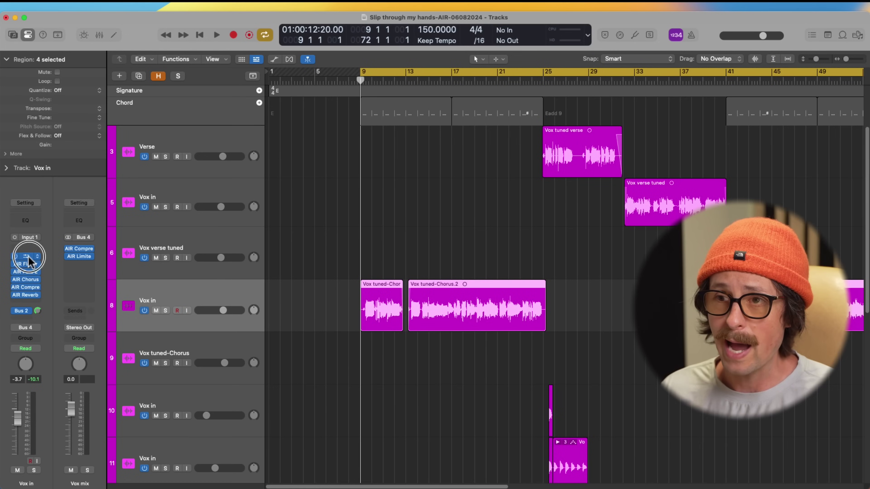
{"action": "left_click", "coordinate": [26, 256]}
{"action": "left_click_drag", "start_coordinate": [446, 135], "coordinate": [360, 80]}
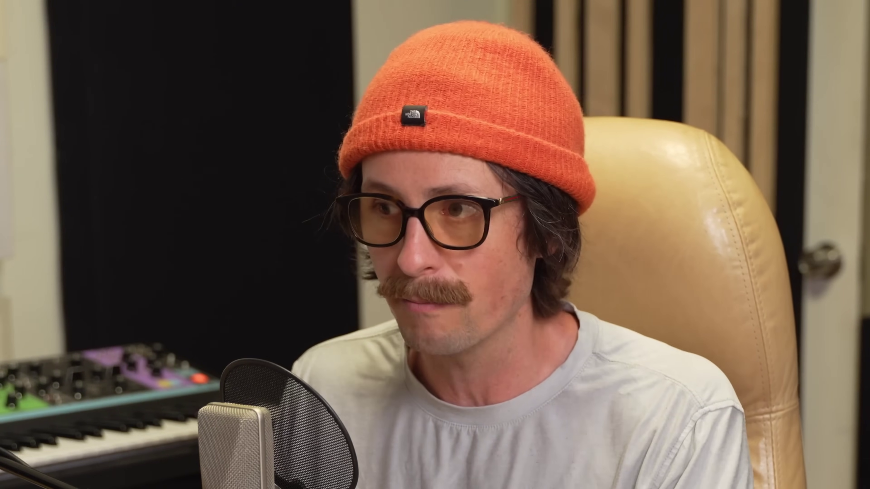
Step: Open AIR Flavor on the chorus vocal and examine its timbre options and vinyl distortion amount, keeping the Neutral timbre
{"action": "left_click", "coordinate": [26, 263]}
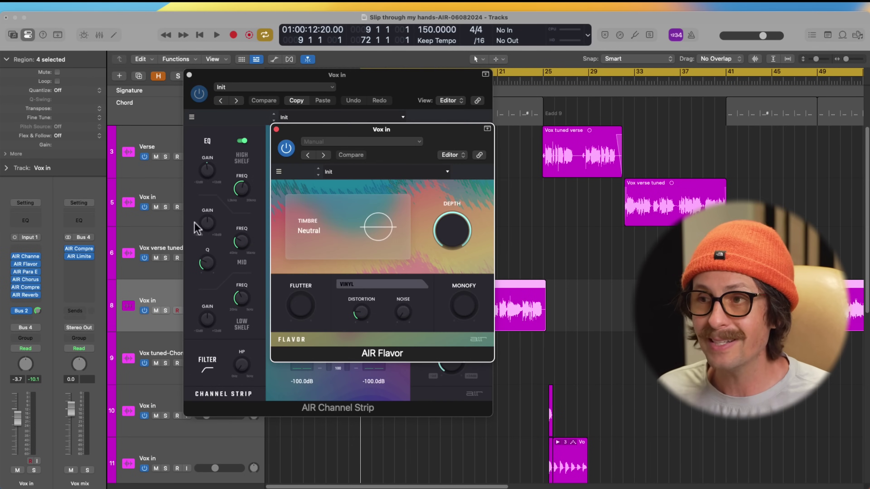
{"action": "left_click_drag", "start_coordinate": [393, 129], "coordinate": [302, 112]}
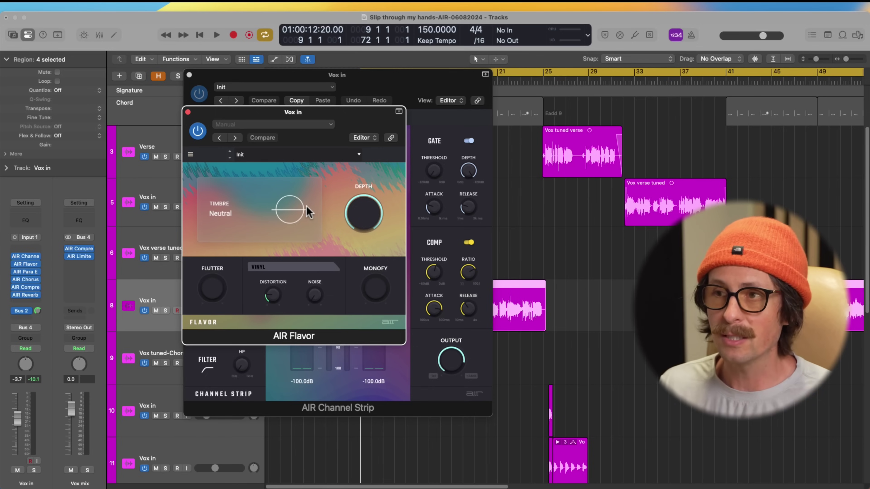
{"action": "left_click", "coordinate": [296, 213]}
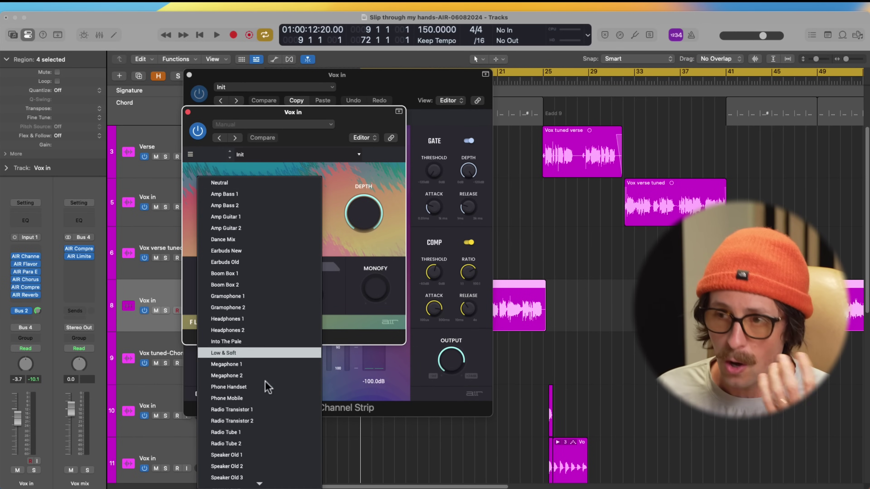
{"action": "scroll", "coordinate": [270, 403], "scroll_direction": "down", "scroll_amount": 3}
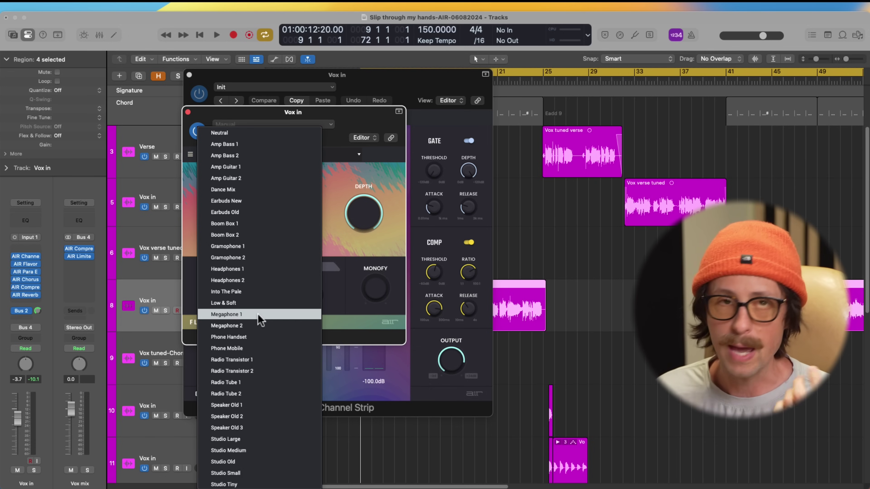
{"action": "left_click", "coordinate": [384, 158]}
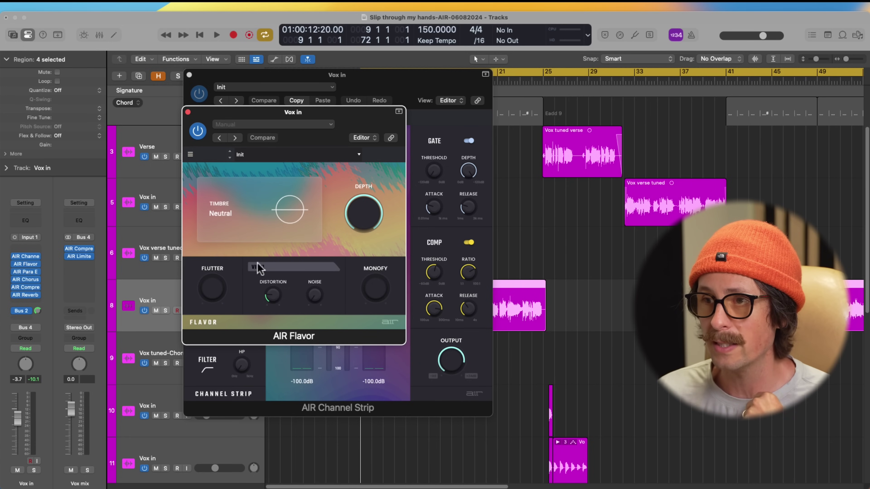
{"action": "mouse_move", "coordinate": [272, 293]}
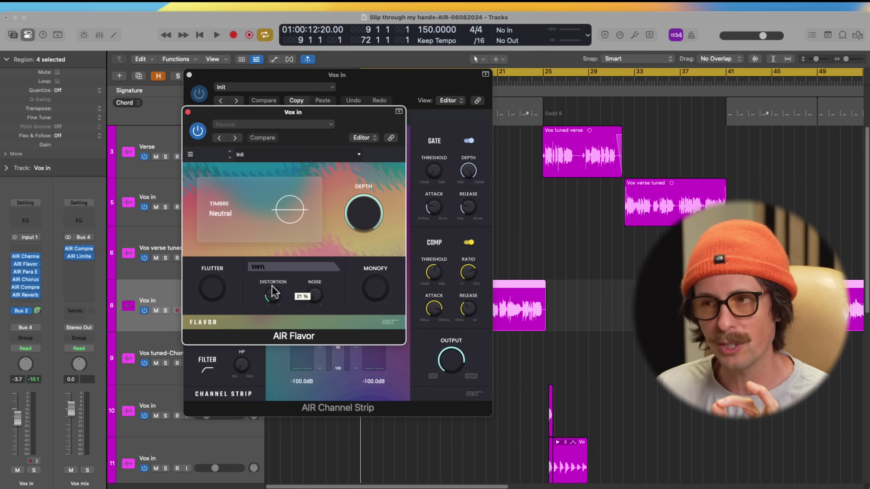
Step: Solo the chorus vocal during playback and compare it with AIR Flavor bypassed and enabled, leaving the effect on
{"action": "left_click", "coordinate": [14, 264]}
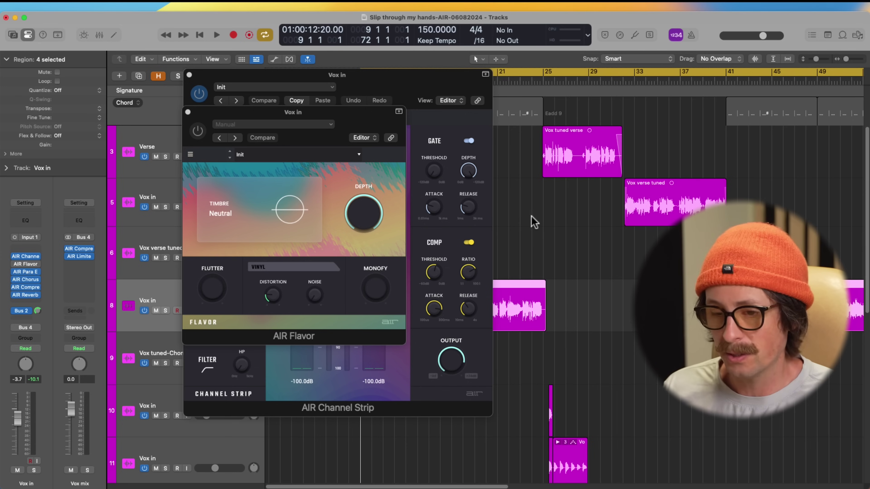
{"action": "key", "text": "space"}
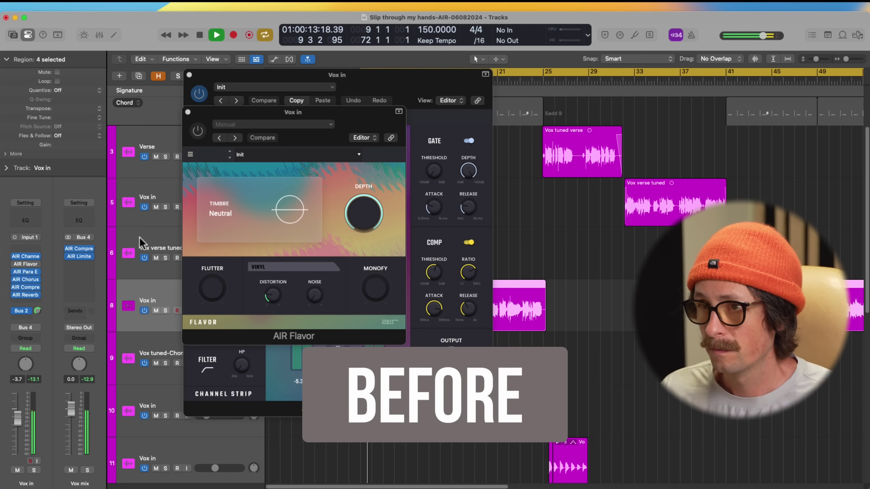
{"action": "left_click", "coordinate": [166, 311]}
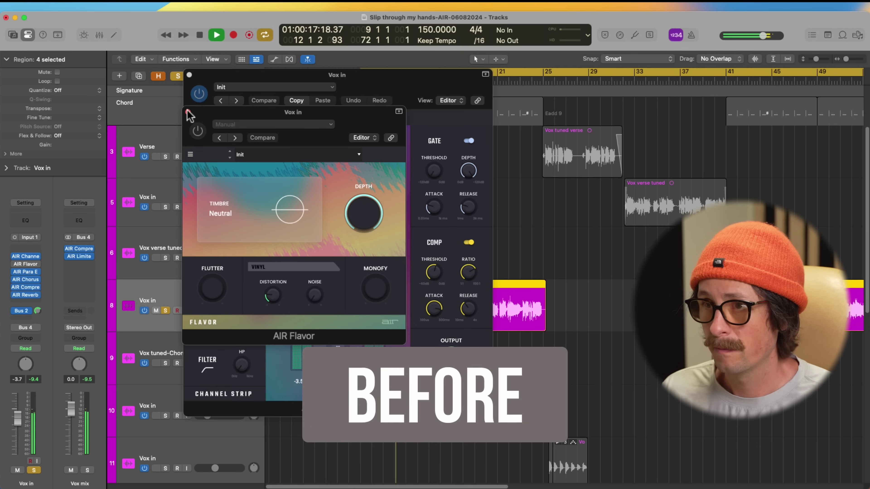
{"action": "left_click", "coordinate": [198, 131]}
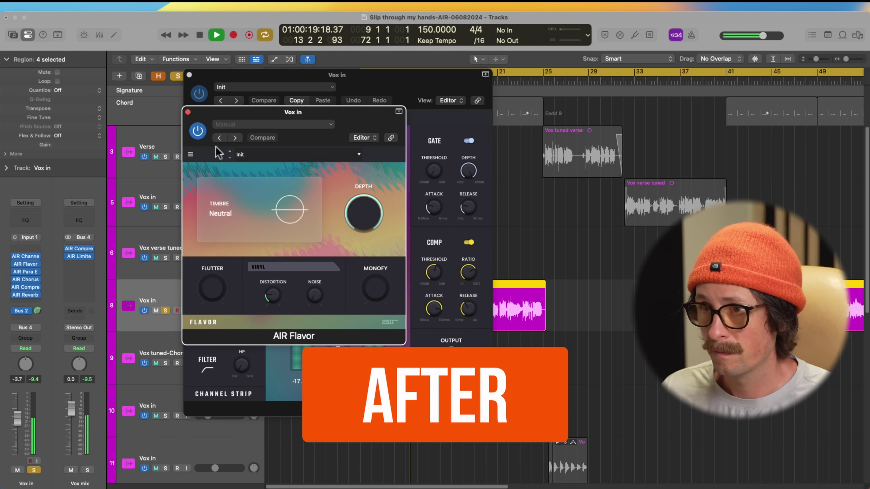
{"action": "left_click", "coordinate": [198, 132]}
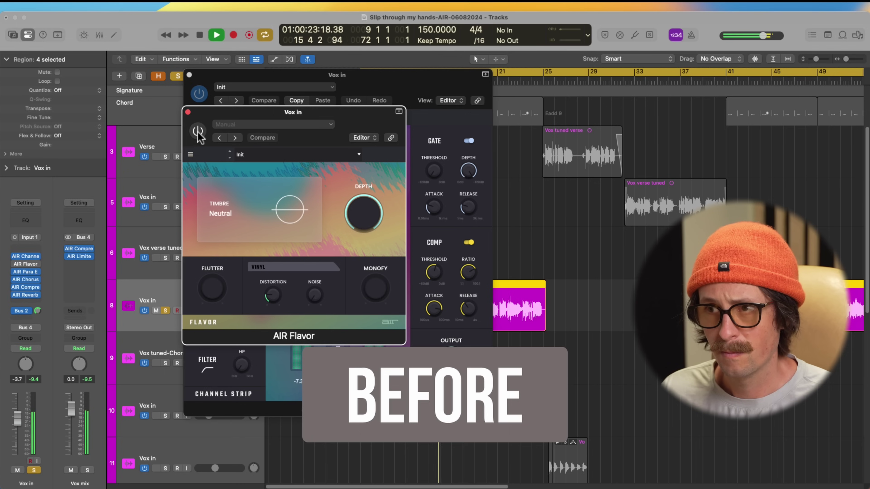
{"action": "left_click", "coordinate": [201, 133]}
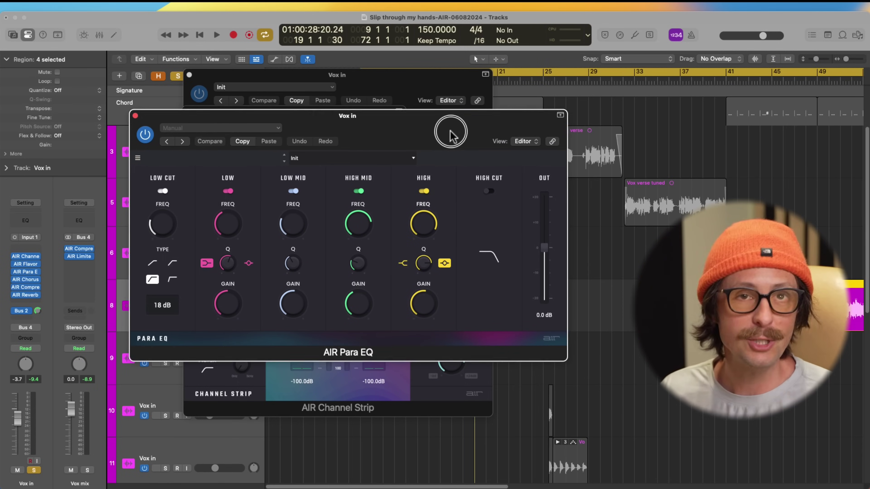
Step: Examine the AIR Para EQ band settings on the chorus vocal
{"action": "left_click_drag", "start_coordinate": [450, 131], "coordinate": [450, 129]}
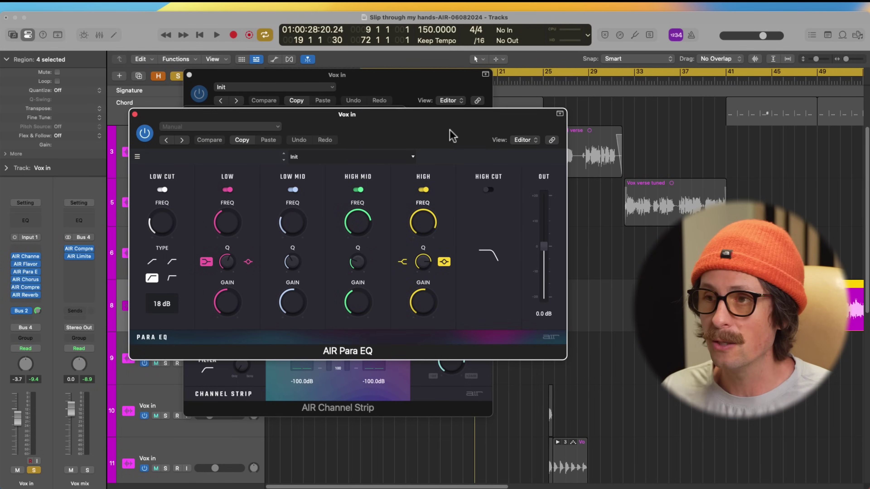
{"action": "mouse_move", "coordinate": [297, 228]}
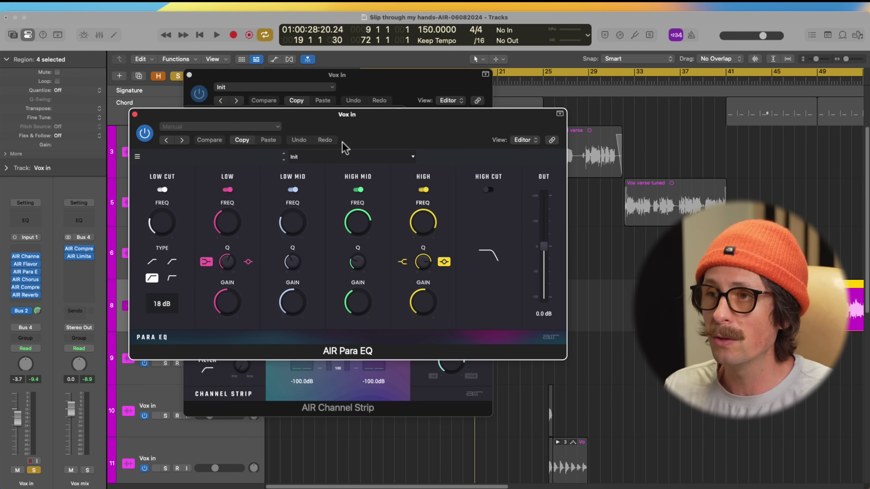
{"action": "left_click", "coordinate": [327, 162]}
{"action": "left_click", "coordinate": [258, 196]}
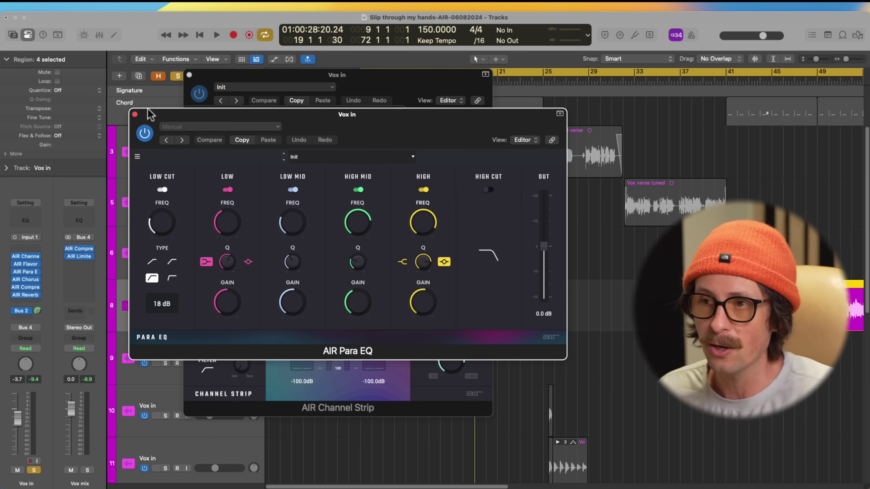
Step: Close AIR Para EQ and bring up AIR Chorus on the chorus vocal, placing its window over AIR Flavor
{"action": "left_click", "coordinate": [135, 114]}
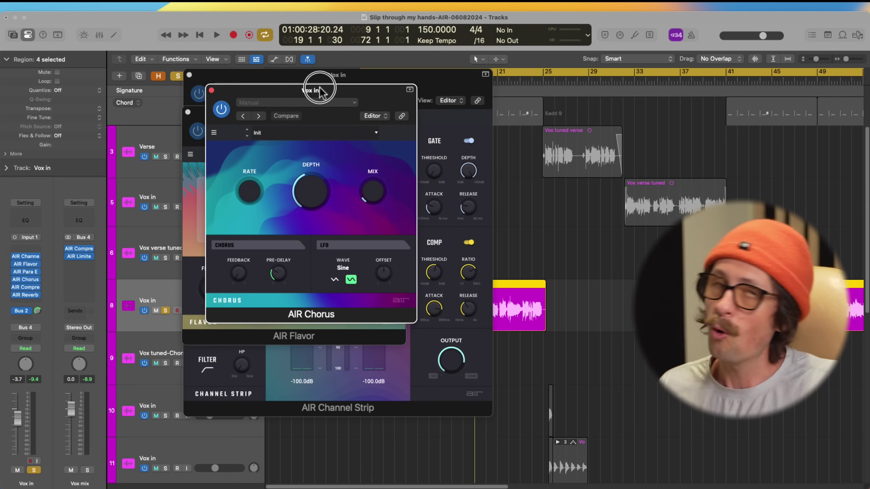
{"action": "left_click_drag", "start_coordinate": [320, 87], "coordinate": [304, 87]}
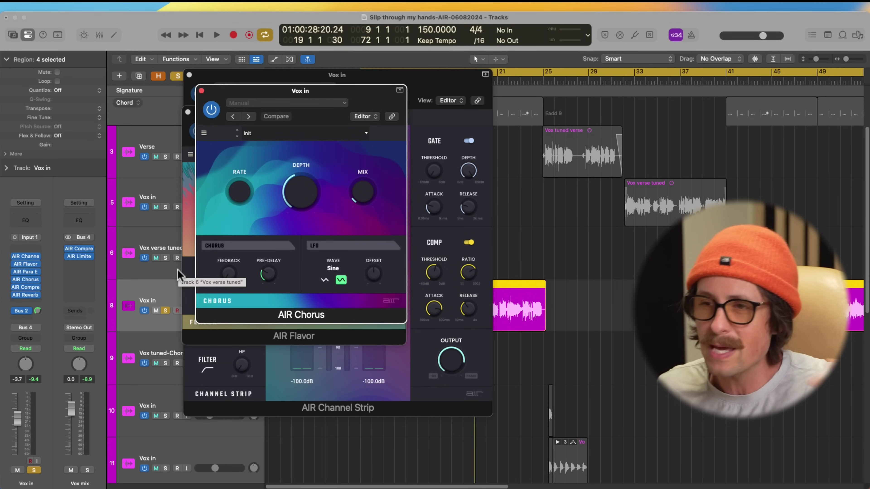
Step: Examine the depth and rate settings of AIR Chorus on the chorus vocal
{"action": "mouse_move", "coordinate": [228, 278]}
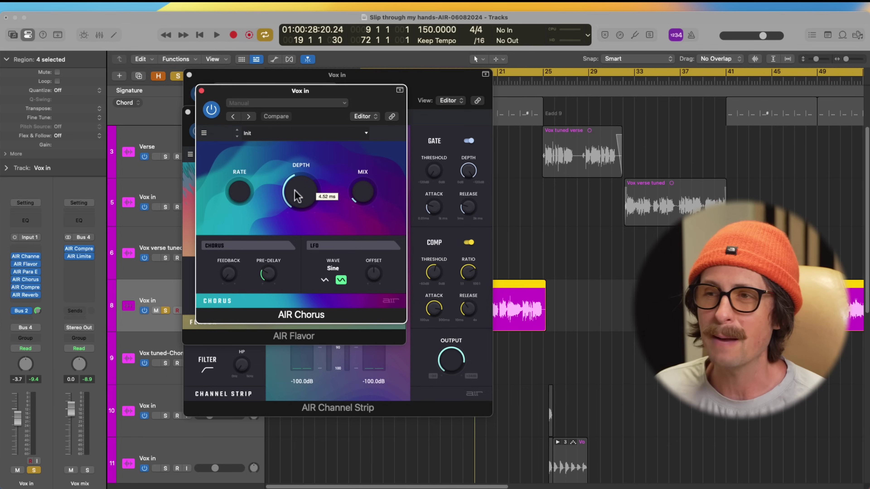
{"action": "mouse_move", "coordinate": [250, 194]}
{"action": "mouse_move", "coordinate": [237, 194]}
{"action": "left_mouse_down"}
{"action": "mouse_move", "coordinate": [236, 119]}
{"action": "mouse_move", "coordinate": [246, 306]}
{"action": "mouse_move", "coordinate": [241, 198]}
{"action": "left_mouse_up"}
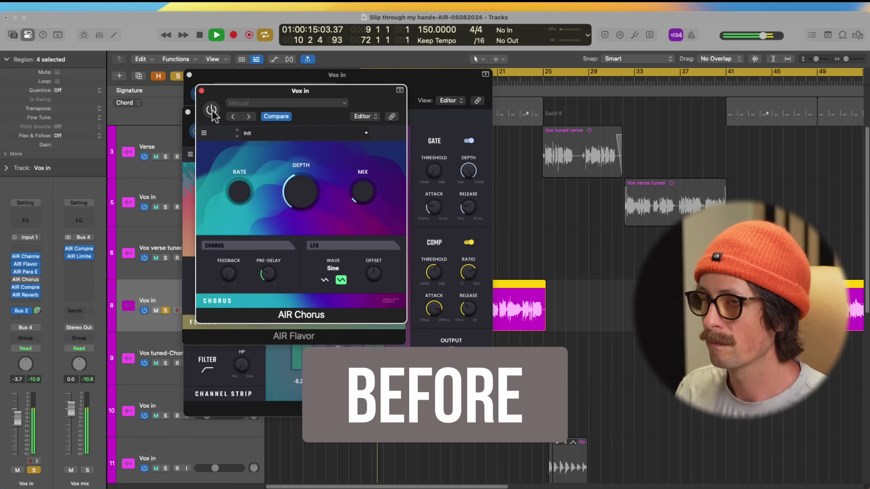
Step: Compare the soloed chorus vocal during playback with AIR Chorus bypassed and enabled, leaving the effect on
{"action": "left_click", "coordinate": [212, 110]}
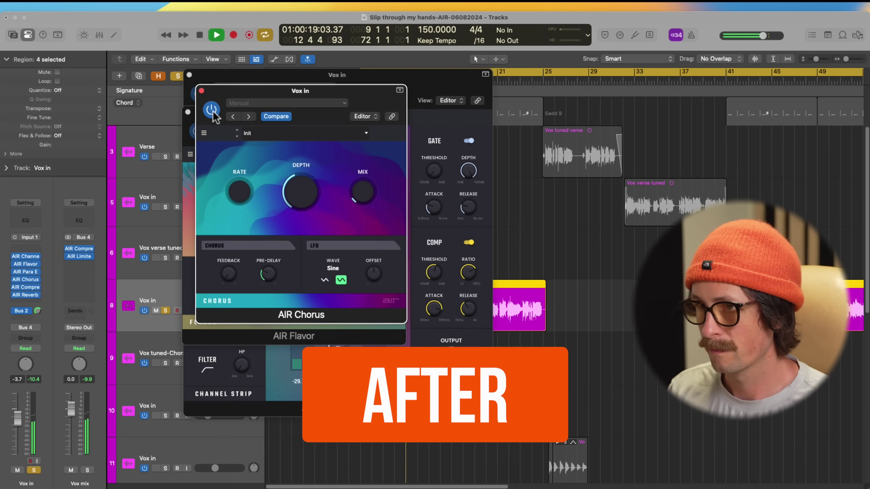
{"action": "left_click", "coordinate": [211, 111]}
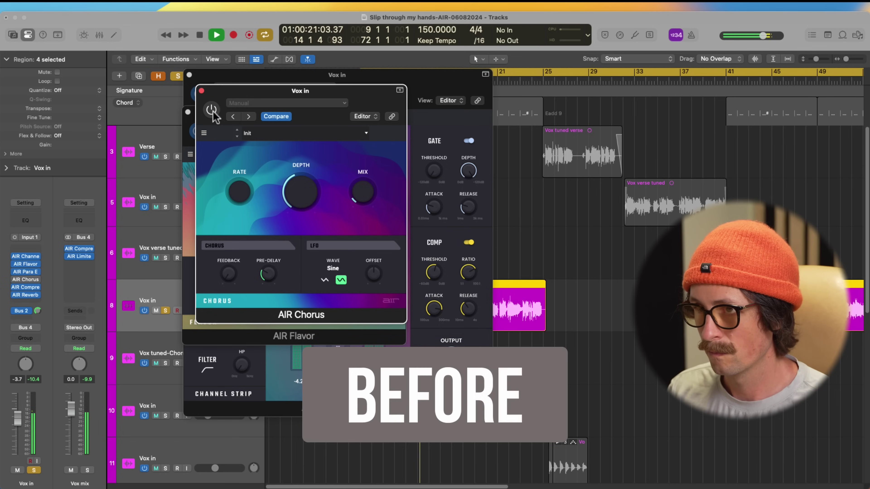
{"action": "left_click", "coordinate": [211, 110]}
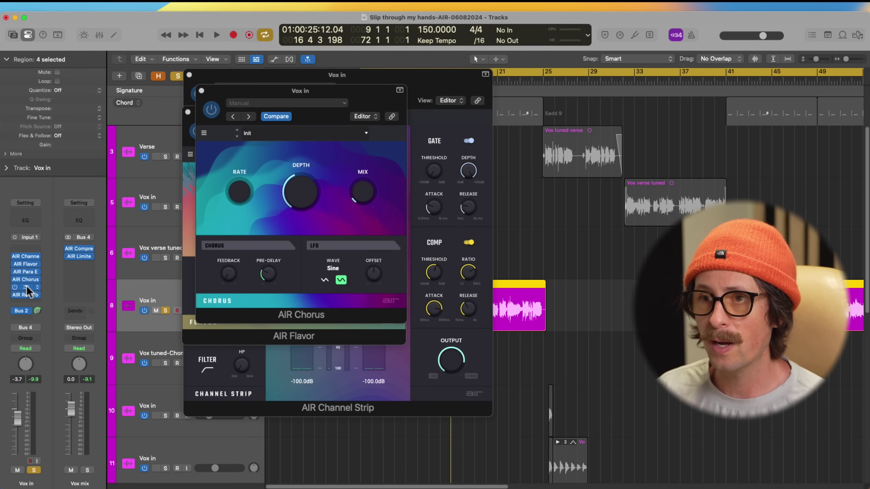
Step: Bring up AIR Compressor over AIR Chorus on the chorus vocal and sweep its attack down to 100 µs and back up
{"action": "left_click", "coordinate": [27, 286]}
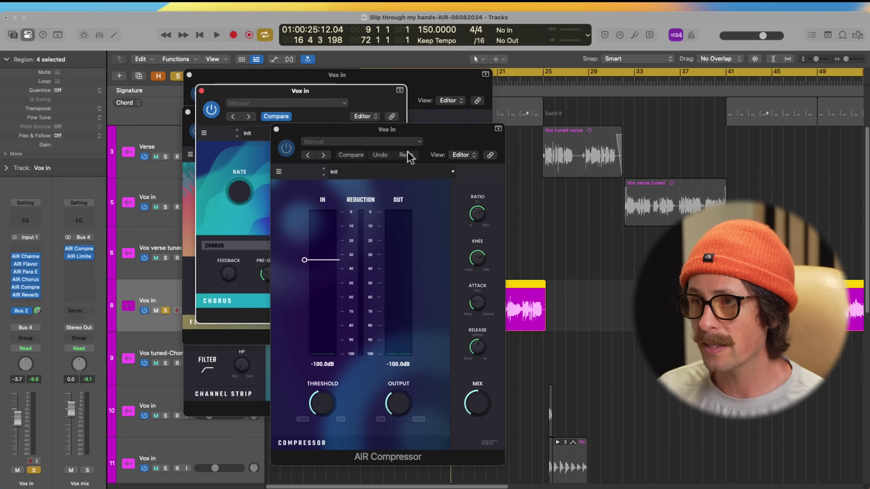
{"action": "left_click_drag", "start_coordinate": [442, 141], "coordinate": [375, 91]}
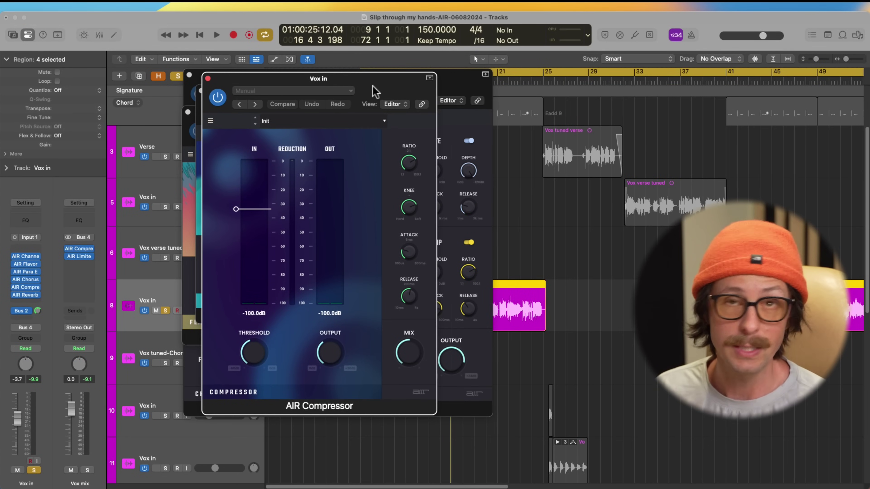
{"action": "mouse_move", "coordinate": [411, 257]}
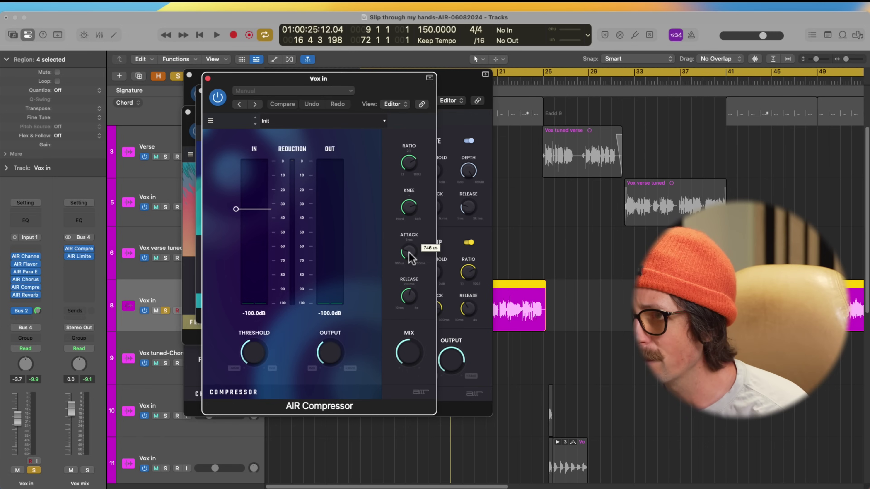
{"action": "left_click_drag", "start_coordinate": [411, 257], "coordinate": [409, 302]}
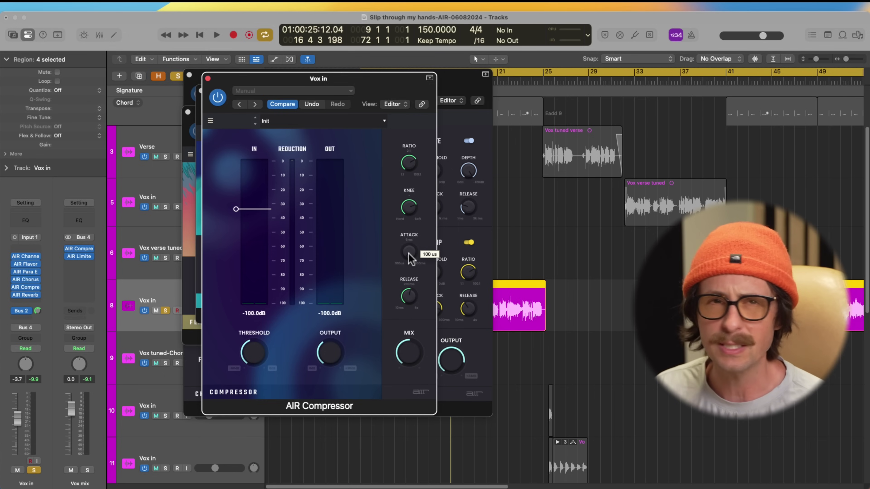
{"action": "left_click_drag", "start_coordinate": [411, 260], "coordinate": [411, 236]}
Step: Play the soloed chorus vocal and compare it with AIR Compressor bypassed and enabled, leaving the effect on and stopping playback
{"action": "key", "text": "space"}
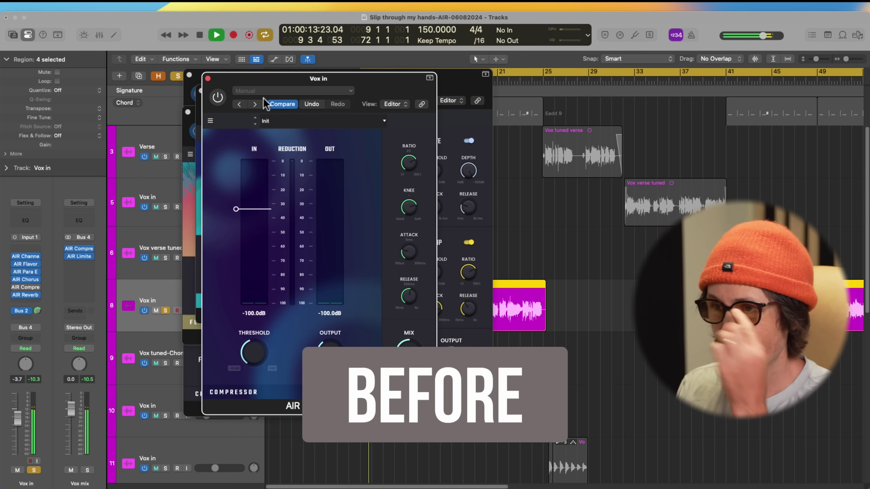
{"action": "left_click", "coordinate": [217, 97]}
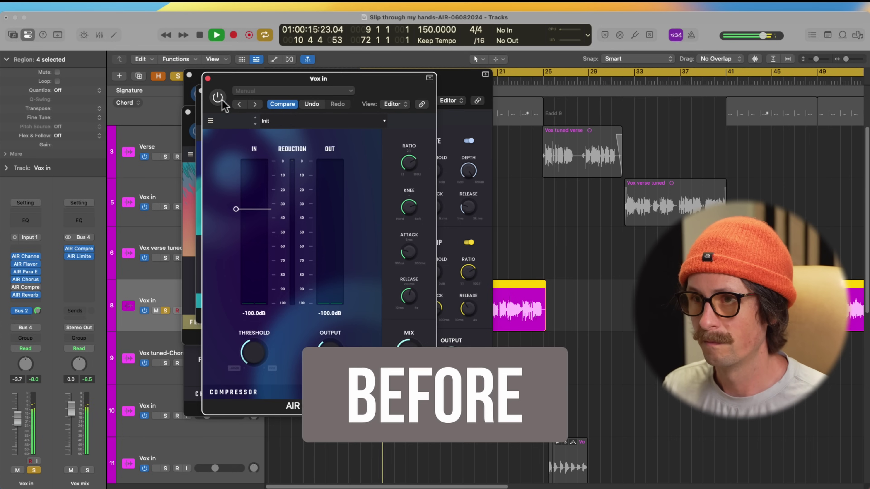
{"action": "left_click", "coordinate": [219, 99]}
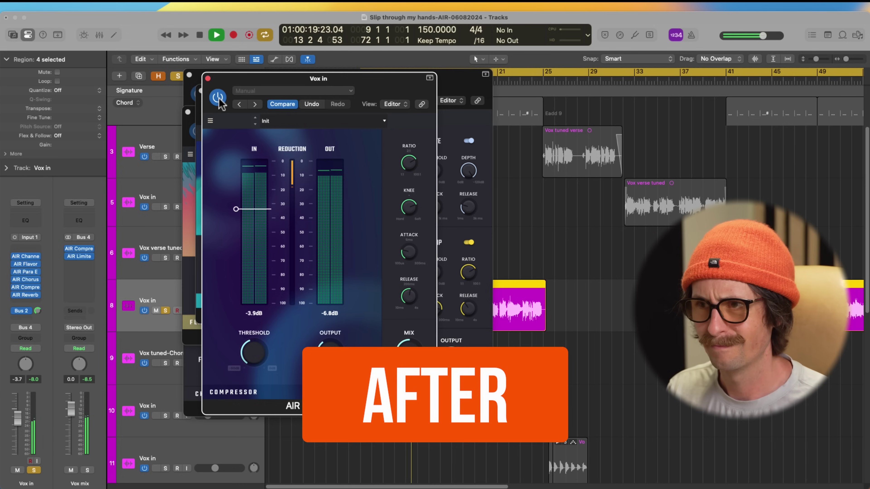
{"action": "left_click", "coordinate": [219, 99]}
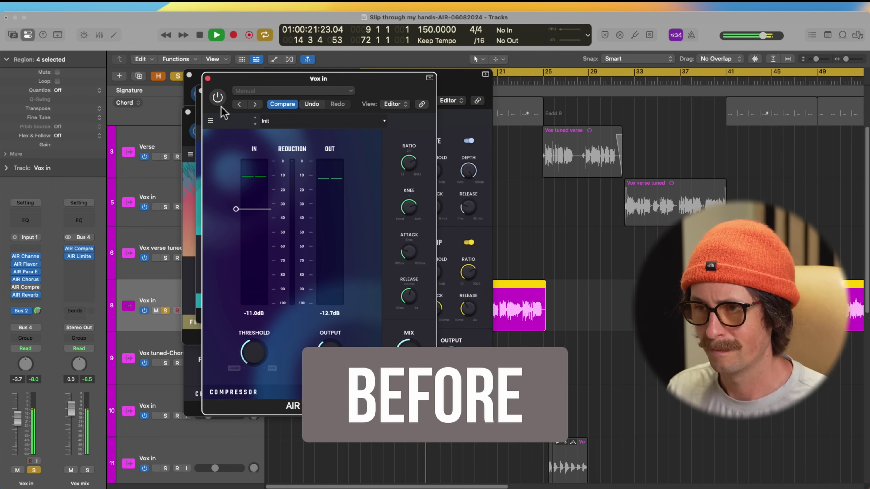
{"action": "left_click", "coordinate": [219, 99]}
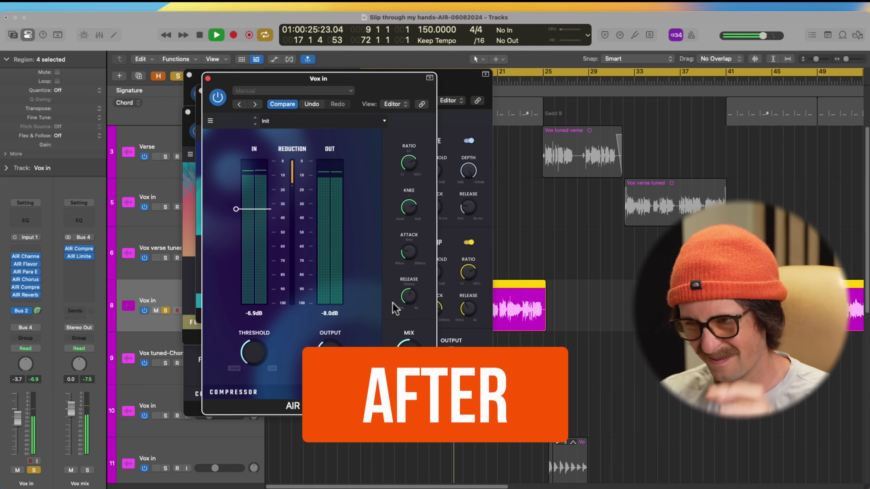
{"action": "key", "text": "space"}
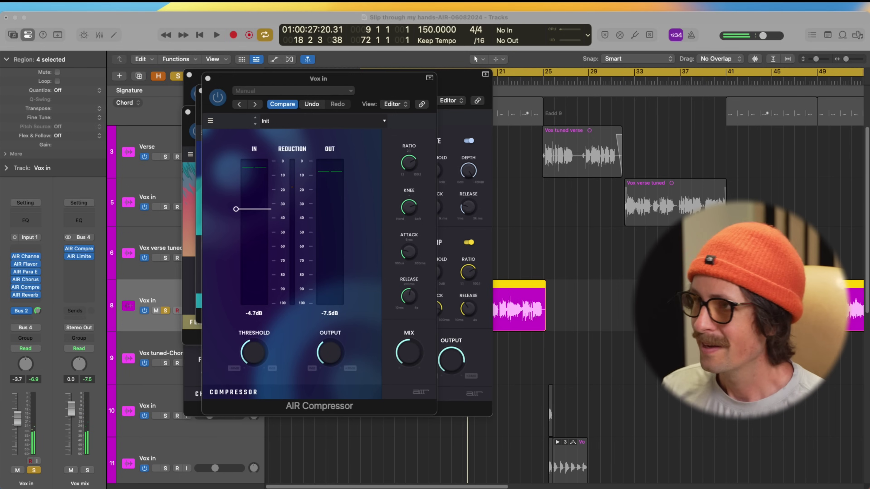
Step: Place the AIR Reverb window over AIR Compressor and examine its input width, output width and delay settings
{"action": "mouse_move", "coordinate": [403, 357]}
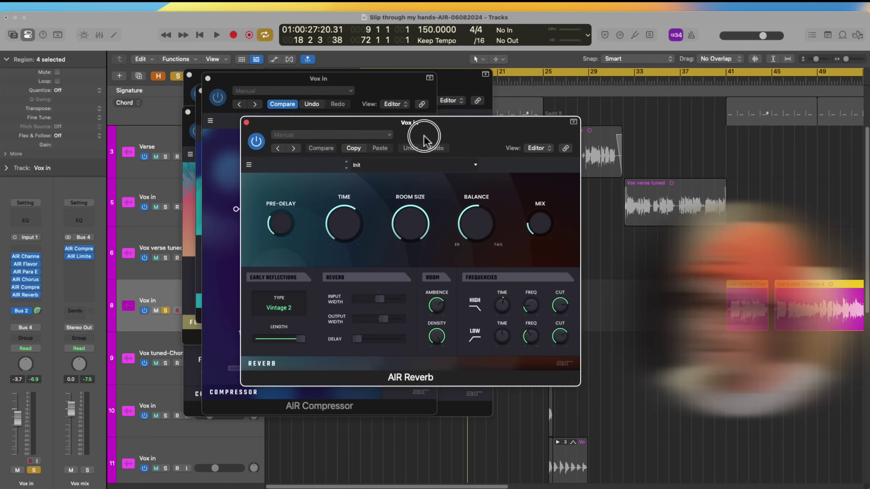
{"action": "left_click_drag", "start_coordinate": [424, 135], "coordinate": [367, 111]}
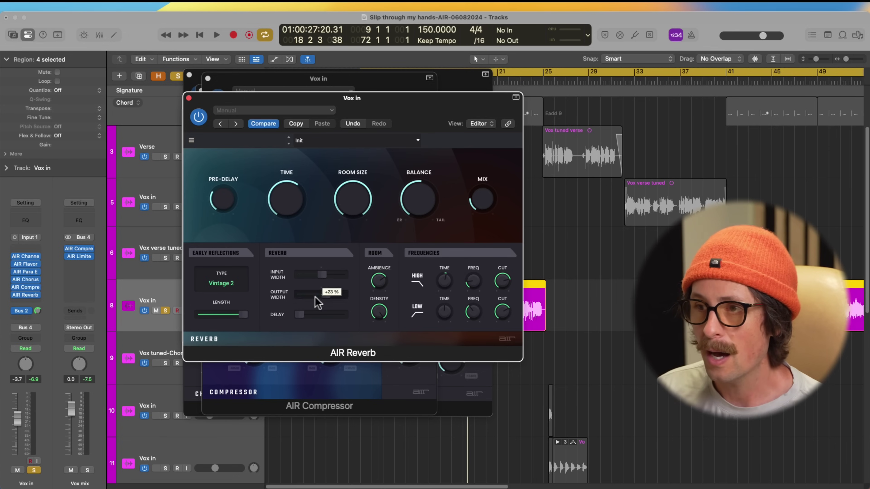
{"action": "mouse_move", "coordinate": [322, 300]}
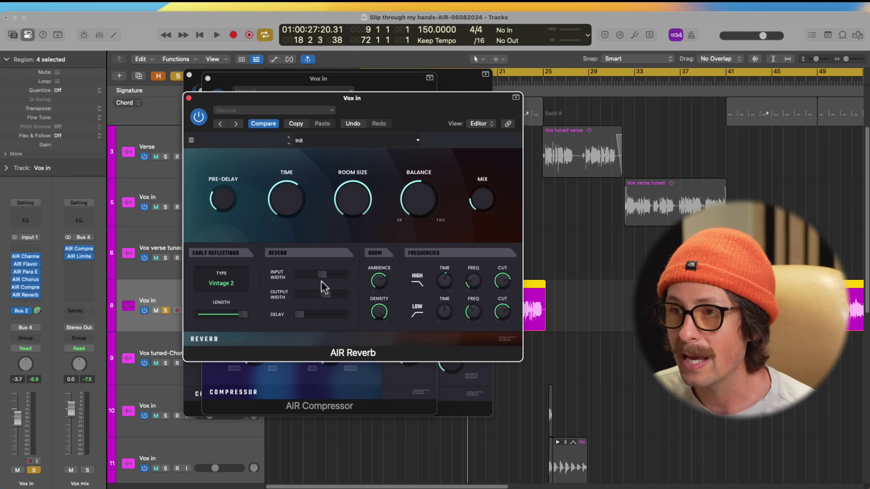
{"action": "mouse_move", "coordinate": [304, 316]}
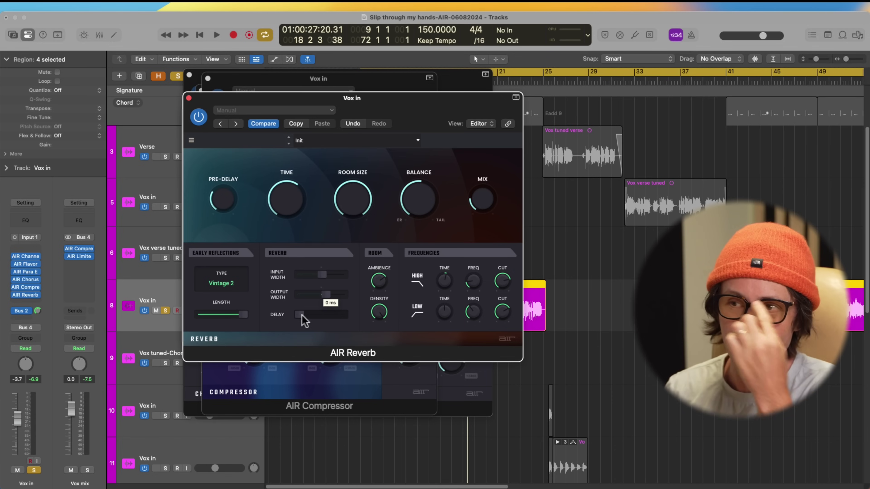
Step: Compare the chorus vocal with AIR Reverb bypassed and enabled, both soloed and in the full mix, leaving the reverb on and solo off
{"action": "key", "text": "super+w"}
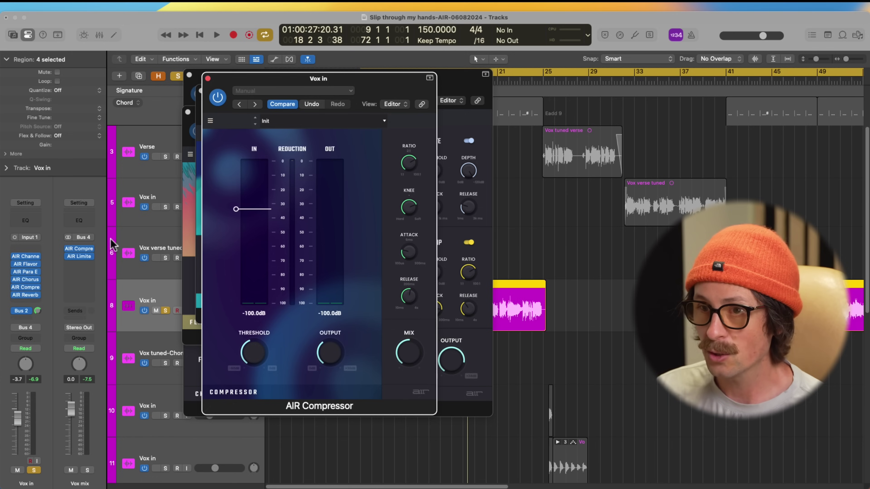
{"action": "left_click", "coordinate": [17, 295]}
{"action": "key", "text": "space"}
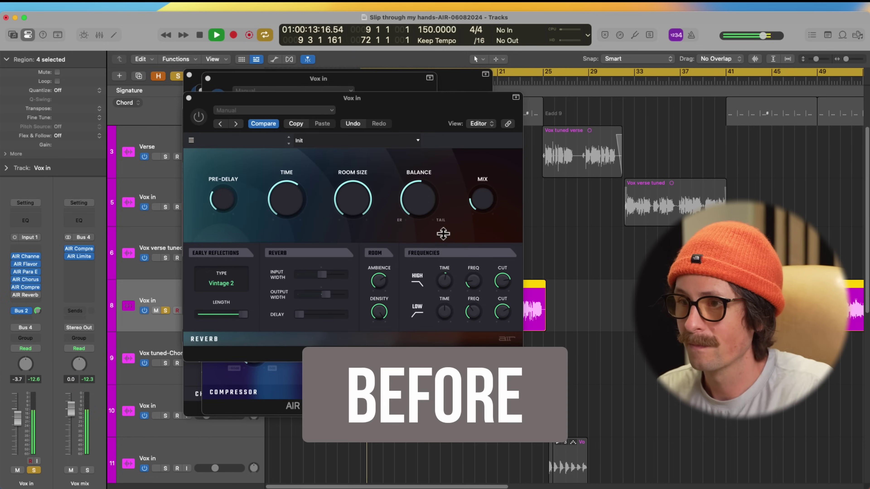
{"action": "left_click", "coordinate": [165, 311]}
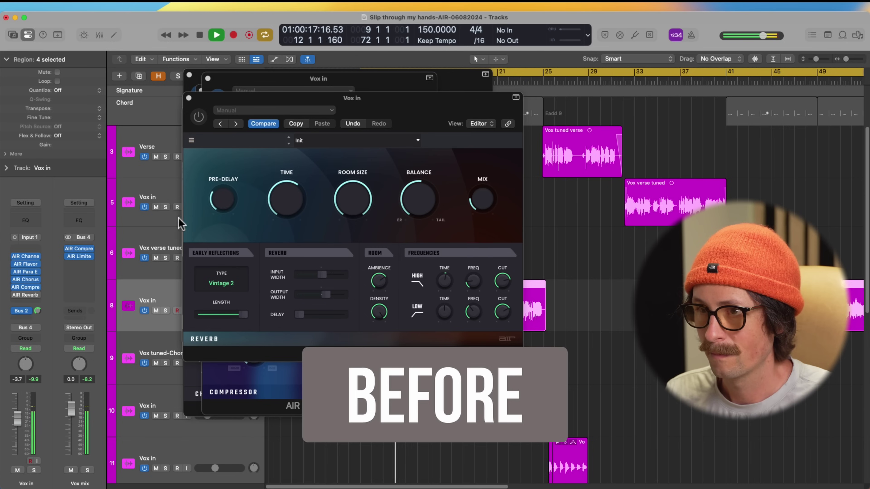
{"action": "left_click", "coordinate": [199, 117]}
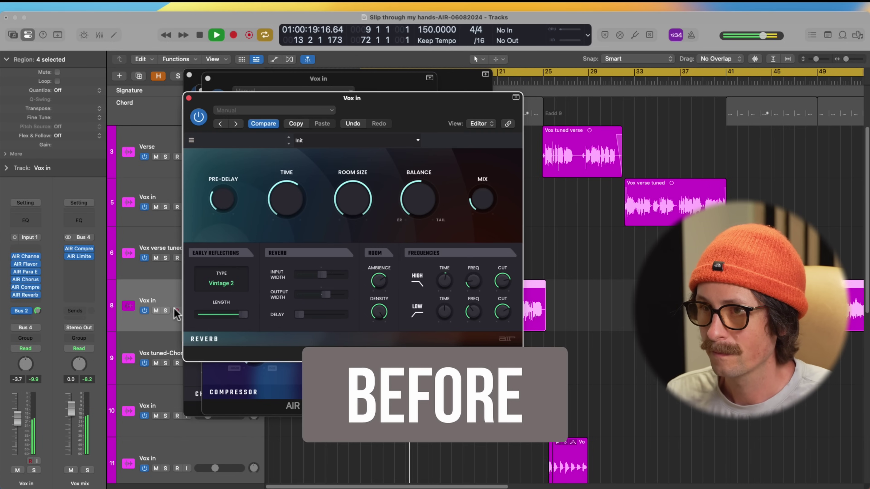
{"action": "left_click", "coordinate": [166, 310]}
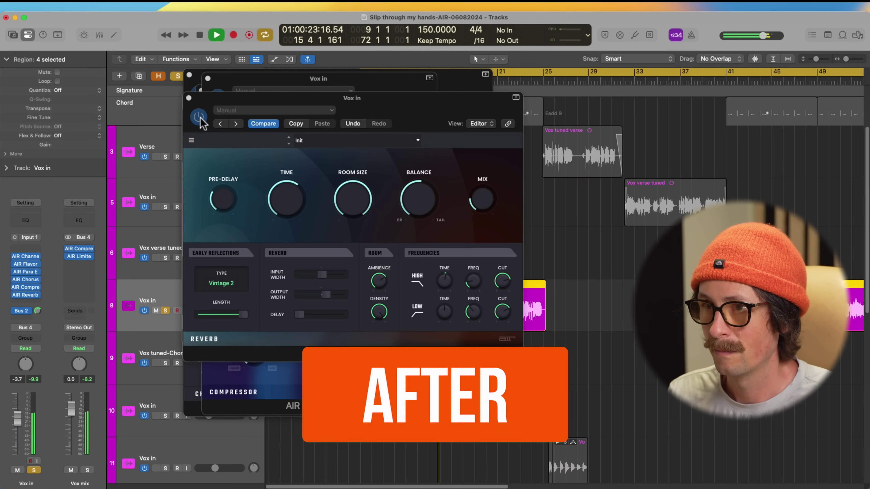
{"action": "left_click", "coordinate": [166, 310]}
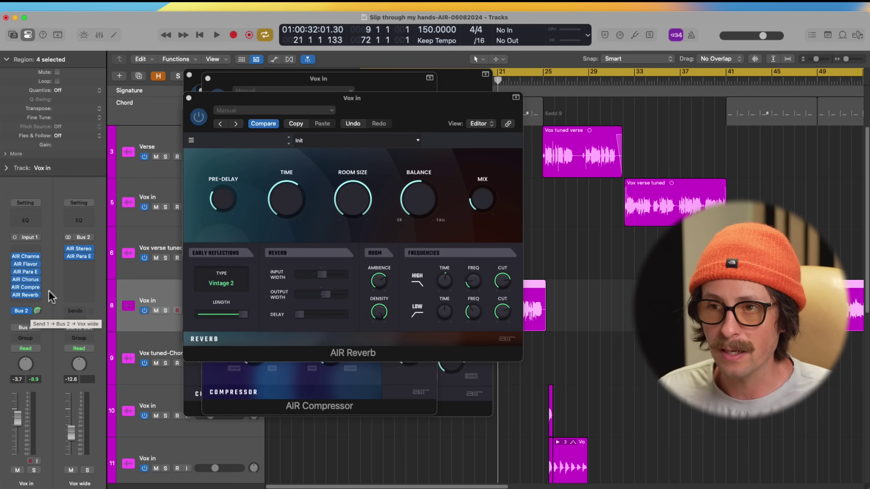
Step: Open AIR Stereo Width on the Vox wide bus over AIR Reverb and examine its width and process settings
{"action": "left_click", "coordinate": [81, 249]}
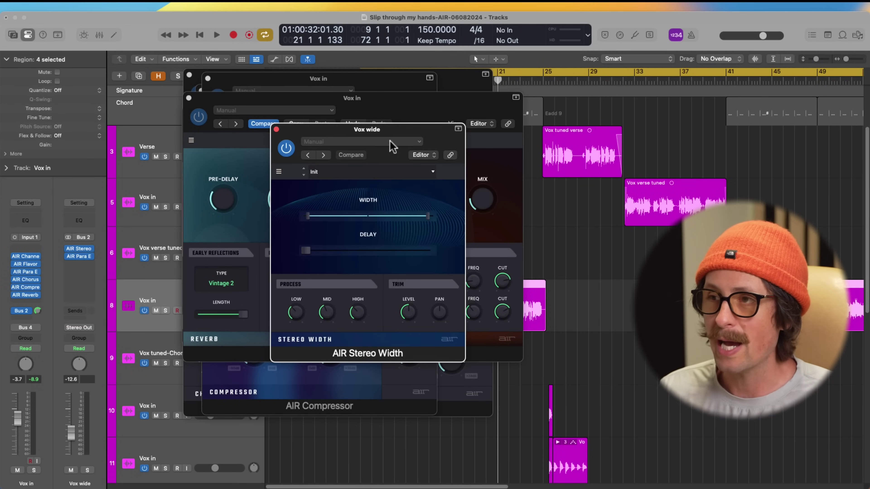
{"action": "left_click_drag", "start_coordinate": [394, 137], "coordinate": [301, 86]}
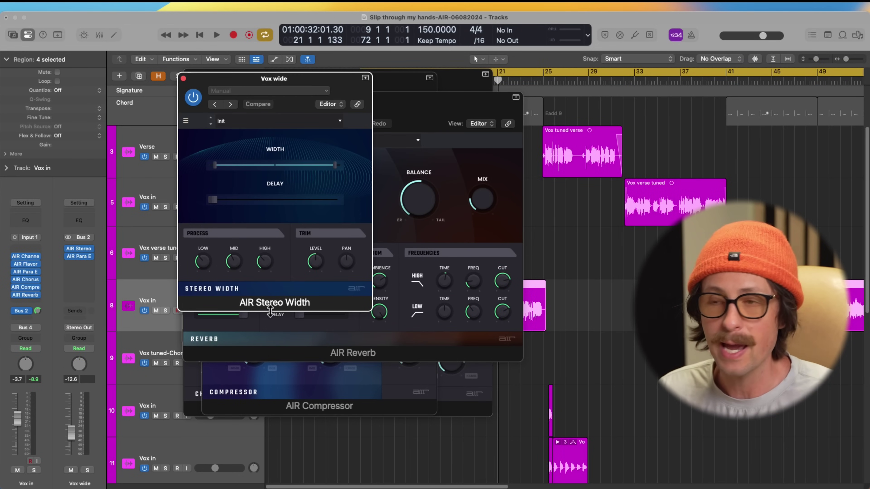
{"action": "mouse_move", "coordinate": [336, 164]}
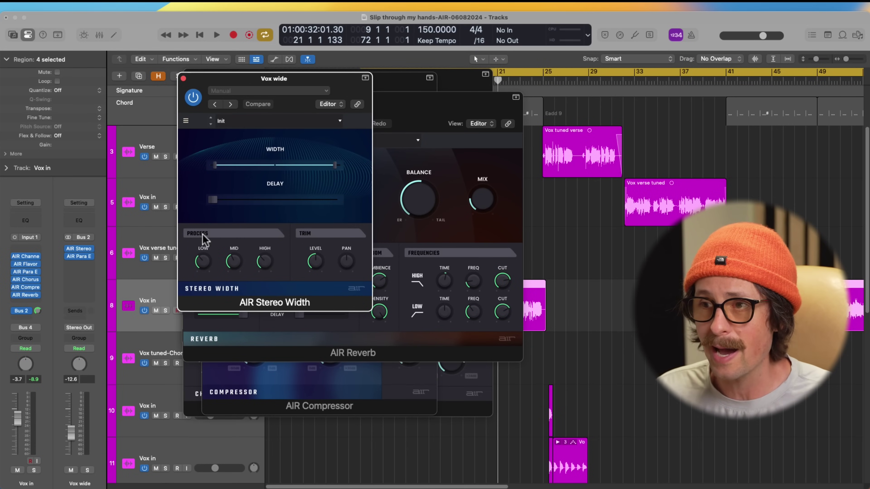
{"action": "mouse_move", "coordinate": [266, 270]}
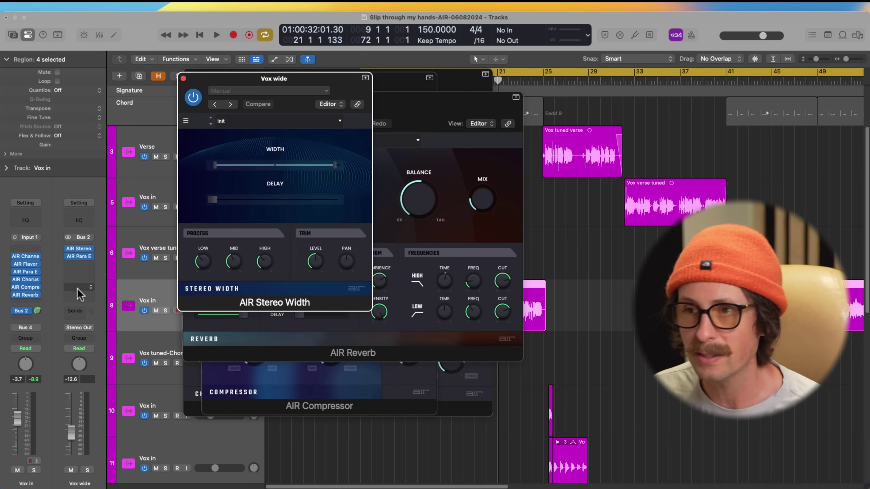
Step: Open AIR Para EQ on the Vox wide bus, examine its low cut and high cut frequencies, and close it
{"action": "left_click", "coordinate": [79, 257]}
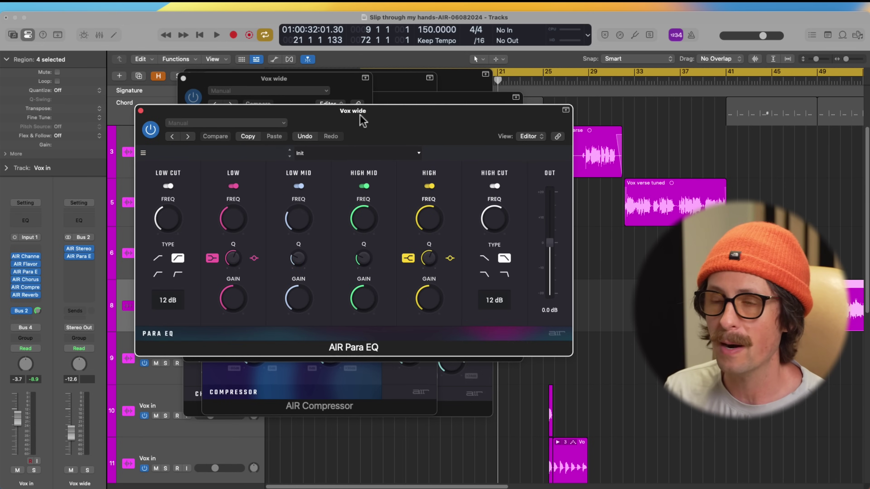
{"action": "mouse_move", "coordinate": [171, 215]}
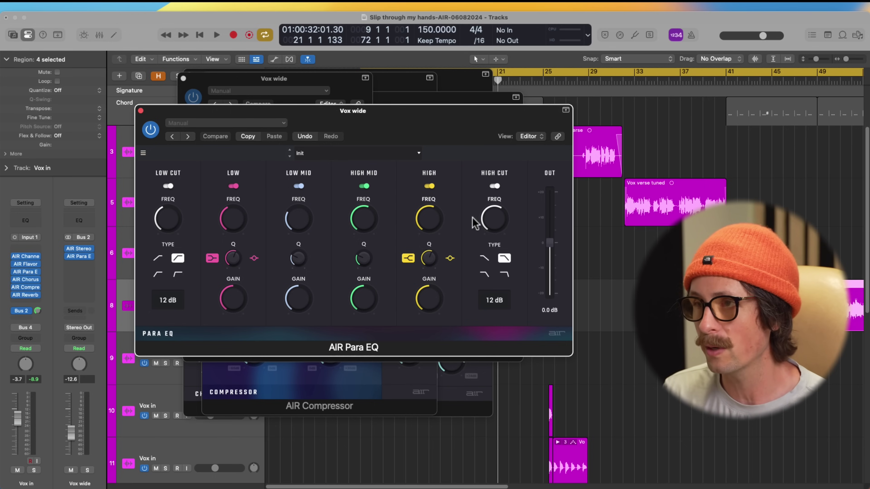
{"action": "mouse_move", "coordinate": [493, 222]}
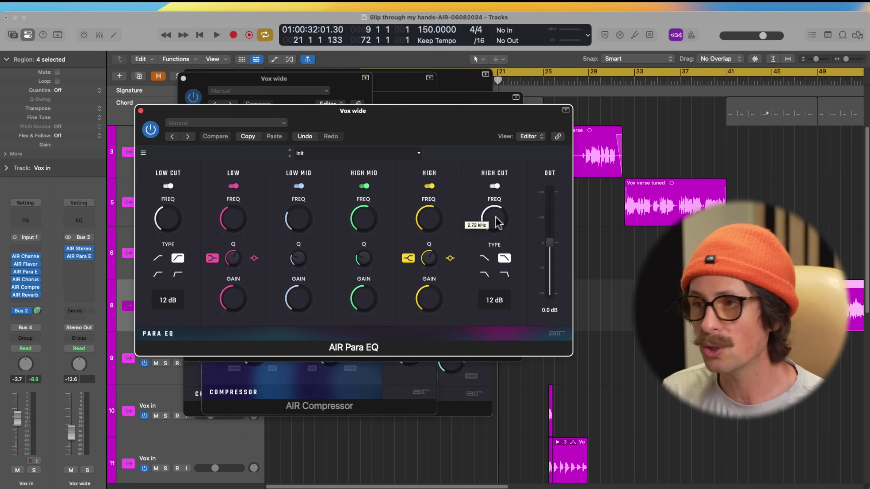
{"action": "mouse_move", "coordinate": [415, 222]}
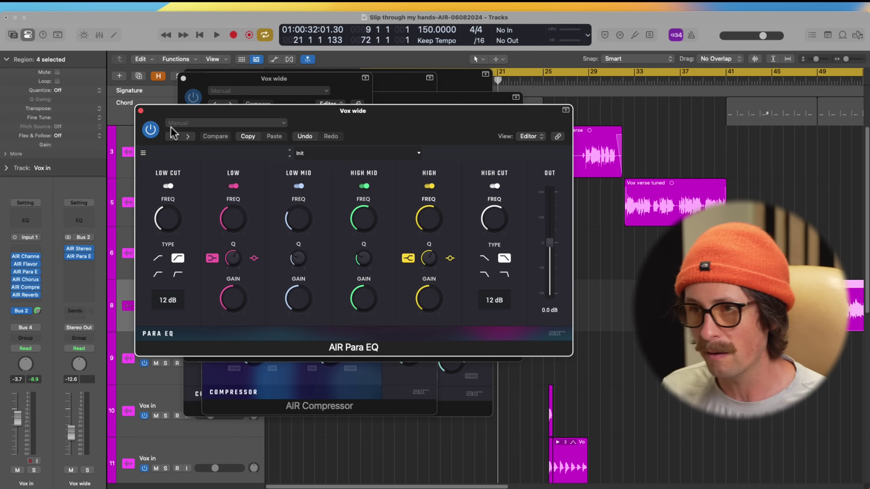
{"action": "left_click", "coordinate": [140, 111]}
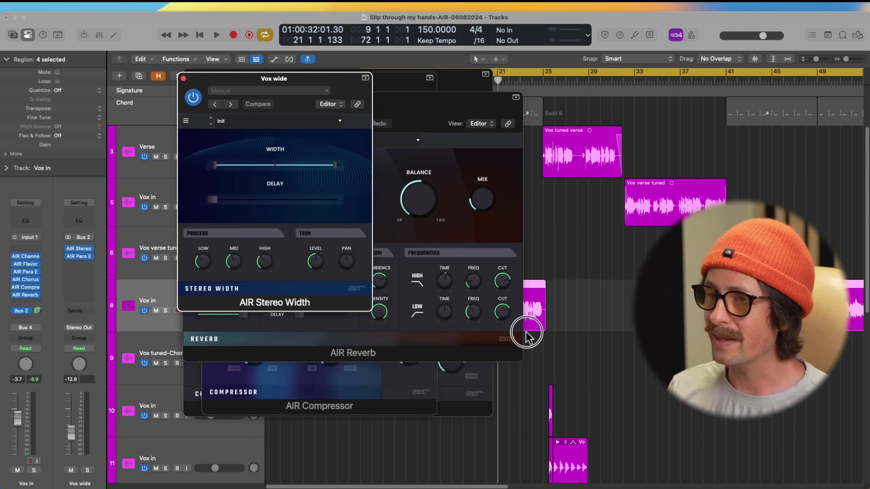
Step: Compare the chorus vocal with its Bus 2 send off and on during playback, leaving the send on, and close AIR Stereo Width
{"action": "left_click", "coordinate": [14, 311]}
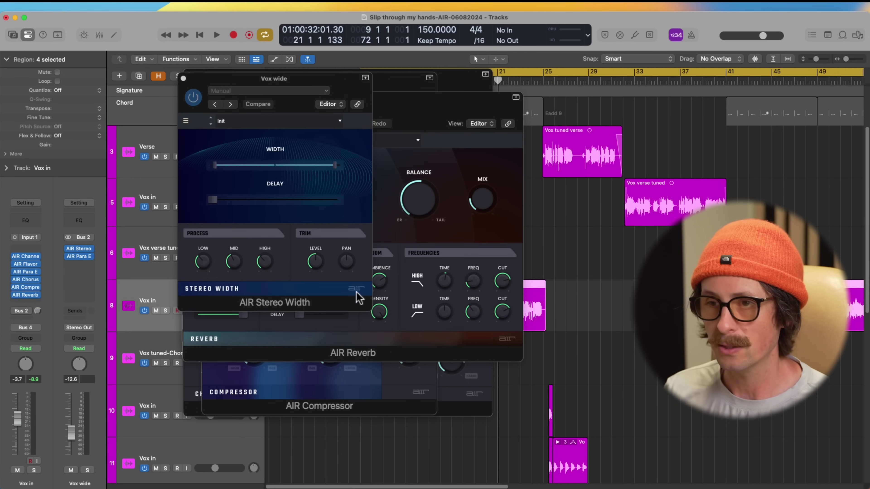
{"action": "key", "text": "space"}
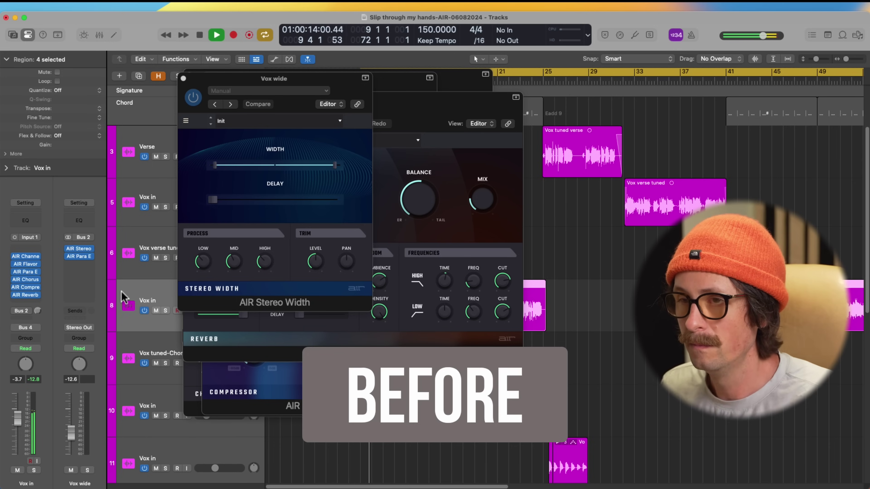
{"action": "left_click", "coordinate": [15, 311]}
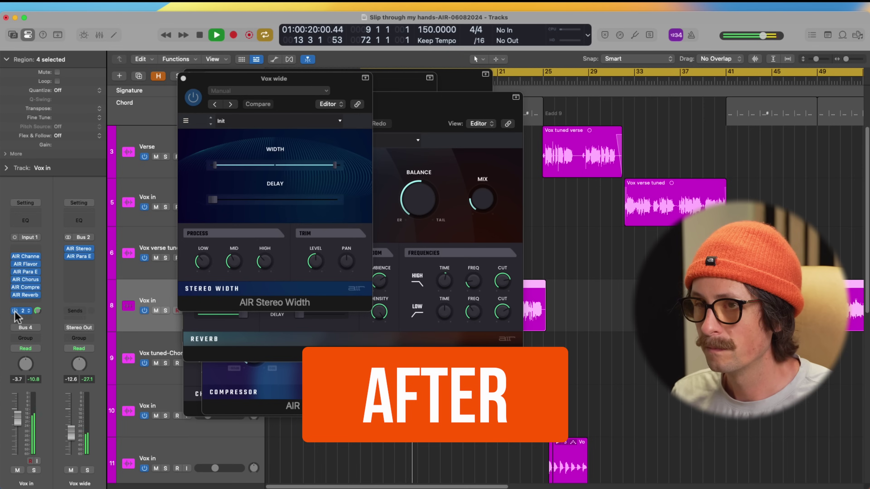
{"action": "left_click", "coordinate": [15, 311]}
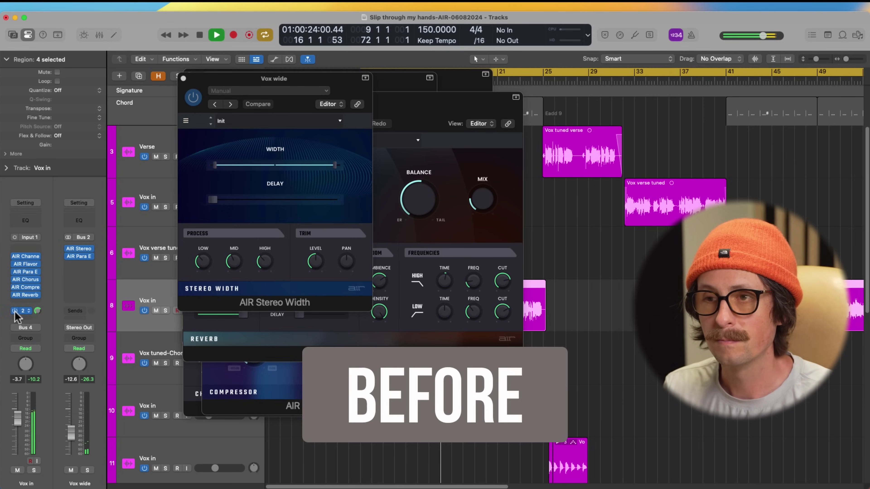
{"action": "left_click", "coordinate": [14, 311]}
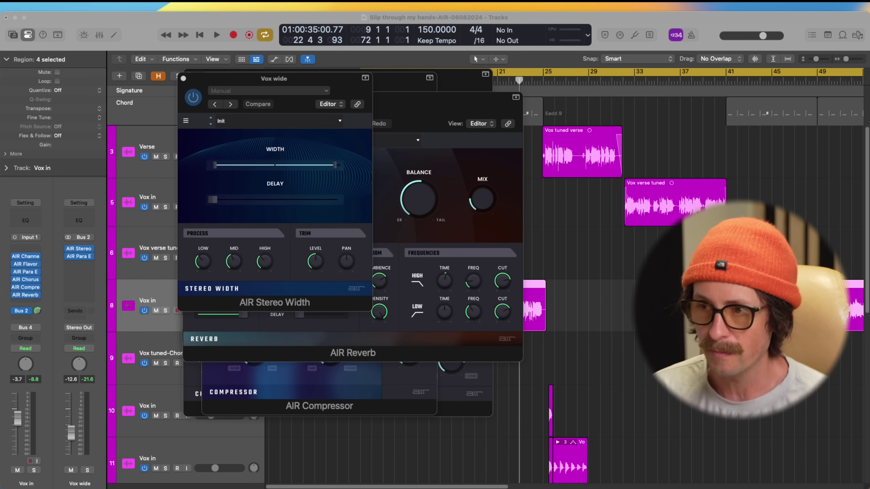
{"action": "left_click", "coordinate": [329, 88]}
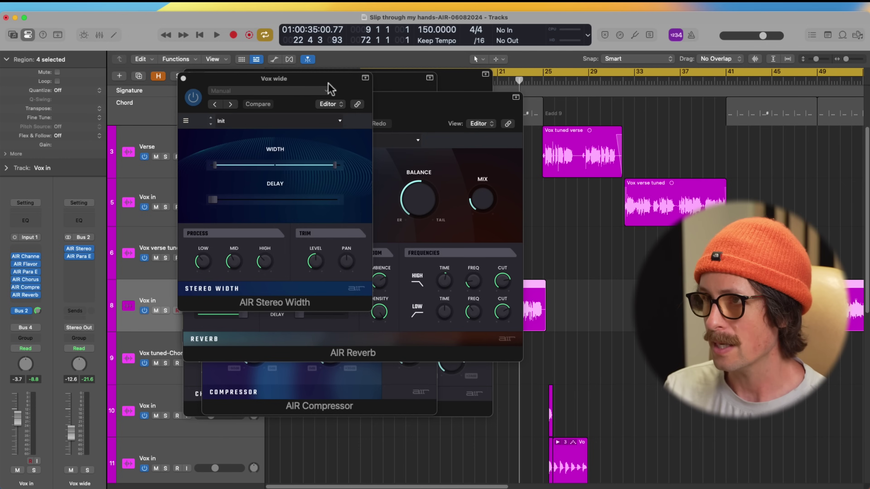
{"action": "left_click", "coordinate": [182, 78]}
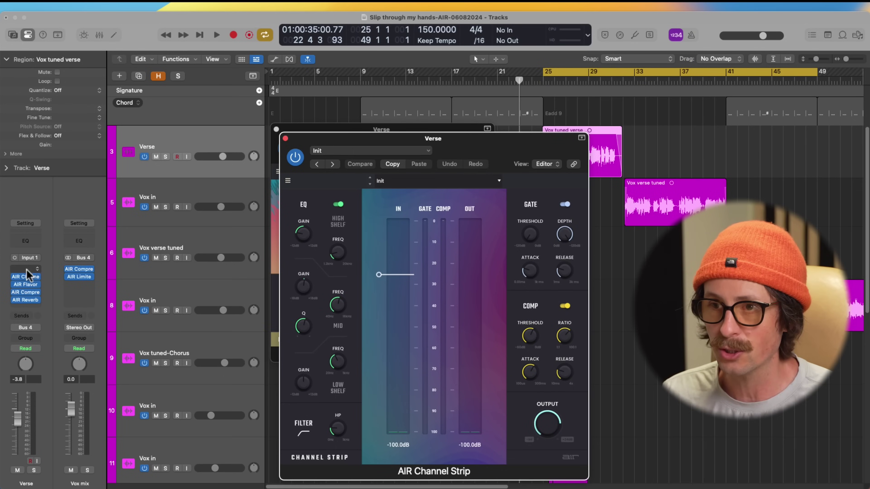
Step: Open AIR Flavor on the Verse track and set its timbre to Phone Handset
{"action": "left_click", "coordinate": [25, 285]}
{"action": "left_click", "coordinate": [315, 229]}
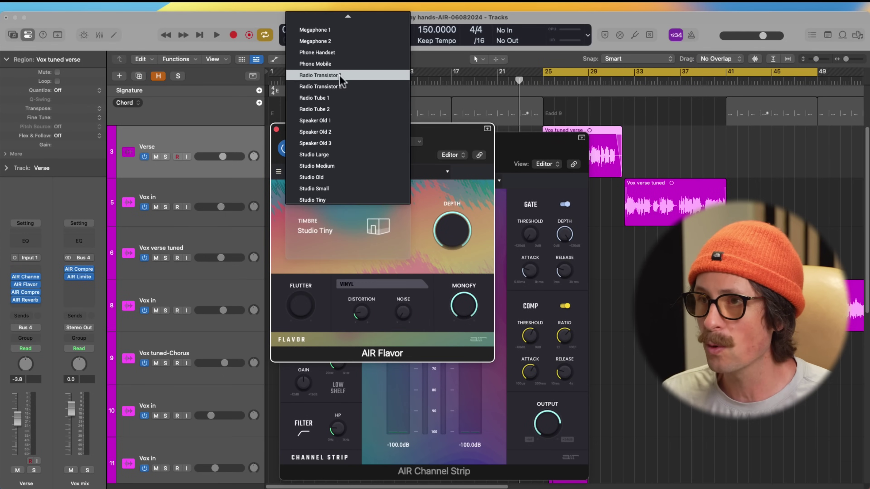
{"action": "scroll", "coordinate": [339, 76], "scroll_direction": "up", "scroll_amount": 5}
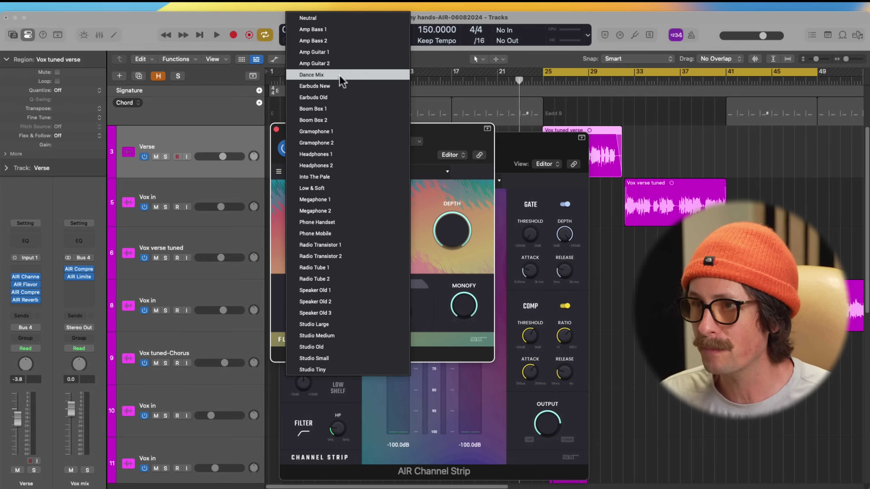
{"action": "left_click", "coordinate": [342, 228]}
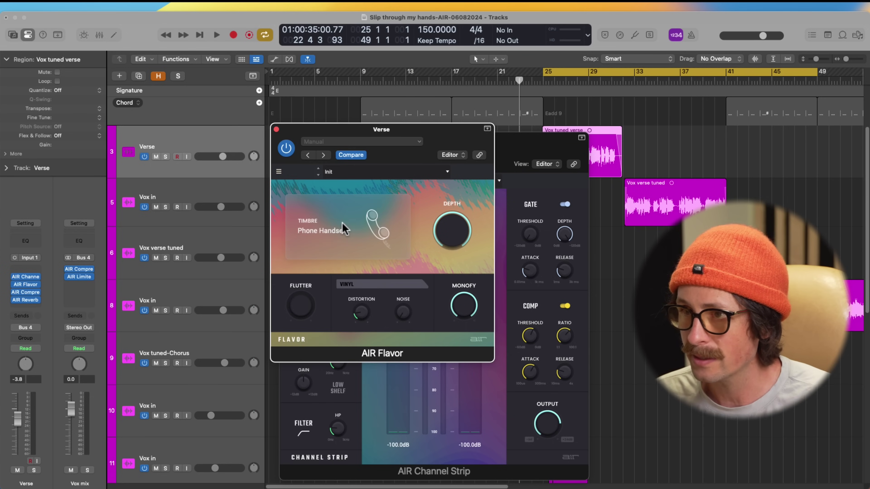
Step: Open AIR Compressor and AIR Reverb on the Verse track, move the reverb window aside, and examine its balance setting
{"action": "left_click", "coordinate": [27, 292]}
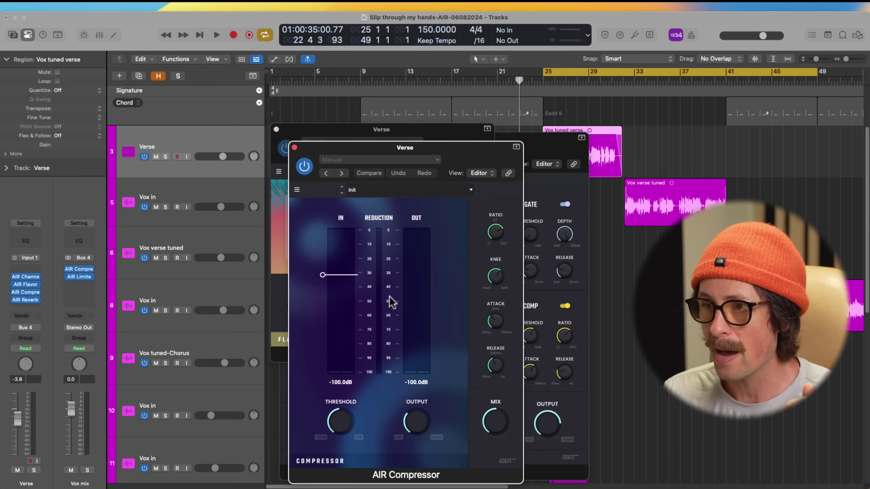
{"action": "left_click", "coordinate": [26, 300]}
{"action": "left_click_drag", "start_coordinate": [495, 157], "coordinate": [287, 67]}
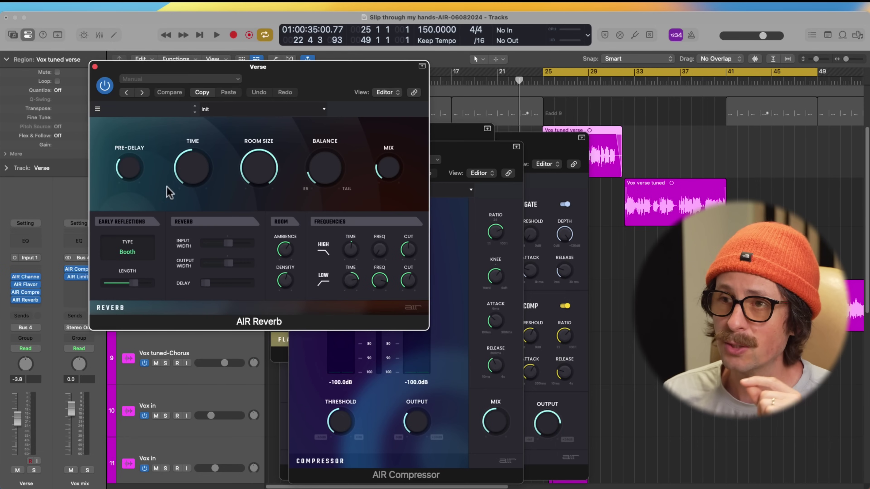
{"action": "mouse_move", "coordinate": [329, 175]}
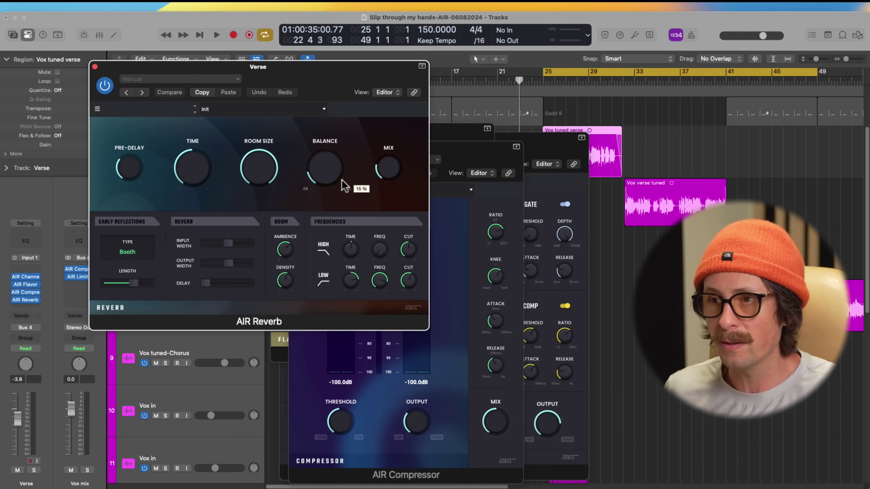
Step: Extend the cycle range to start at bar 22 and play the verse with AIR Flavor placed in front of the other plug-in windows
{"action": "left_click", "coordinate": [446, 139]}
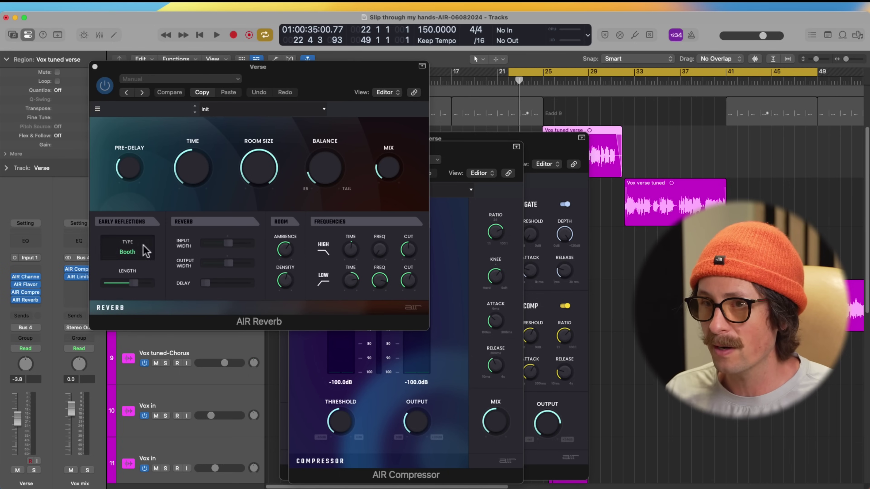
{"action": "left_click", "coordinate": [26, 284]}
{"action": "mouse_move", "coordinate": [474, 308]}
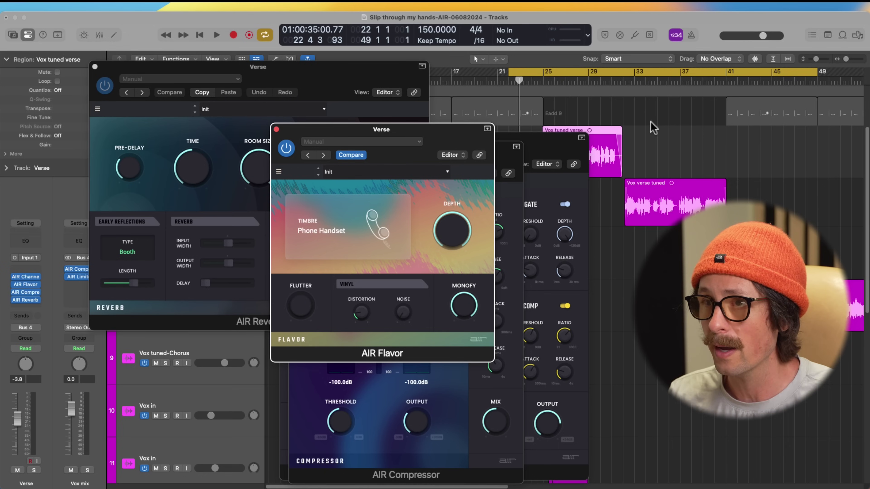
{"action": "left_click", "coordinate": [743, 106]}
{"action": "key", "text": "space"}
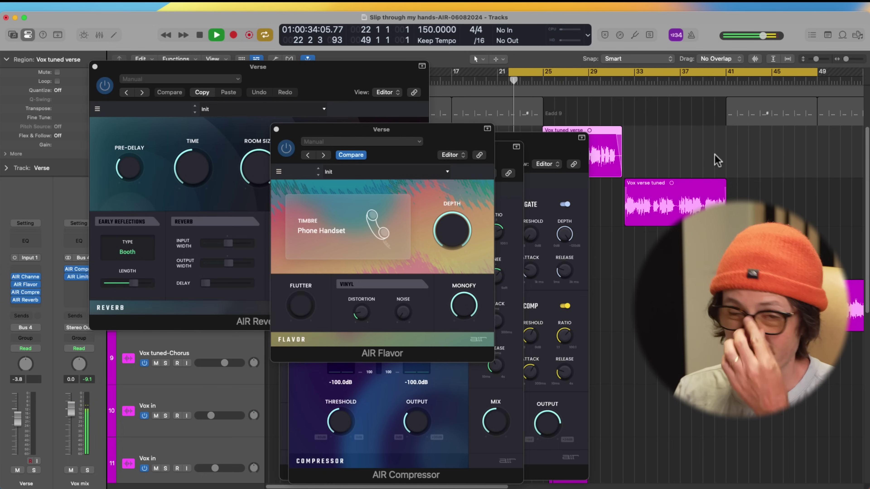
{"action": "left_click", "coordinate": [413, 158]}
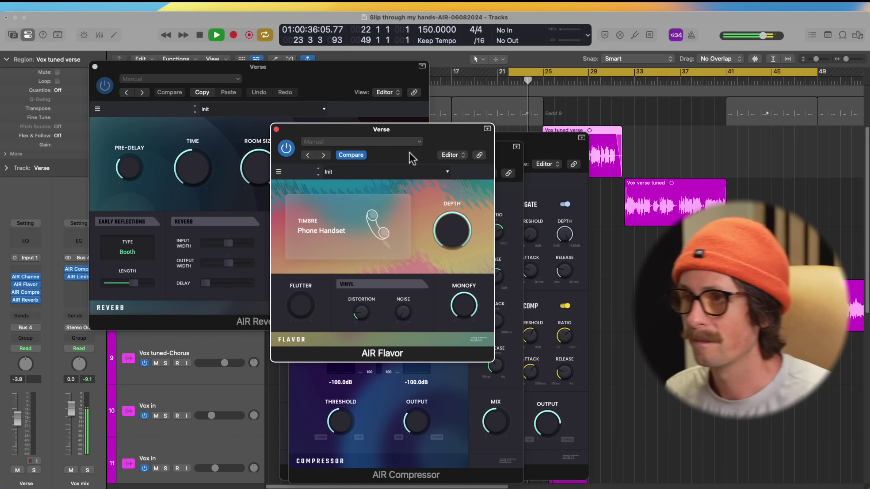
{"action": "left_click_drag", "start_coordinate": [408, 135], "coordinate": [377, 124]}
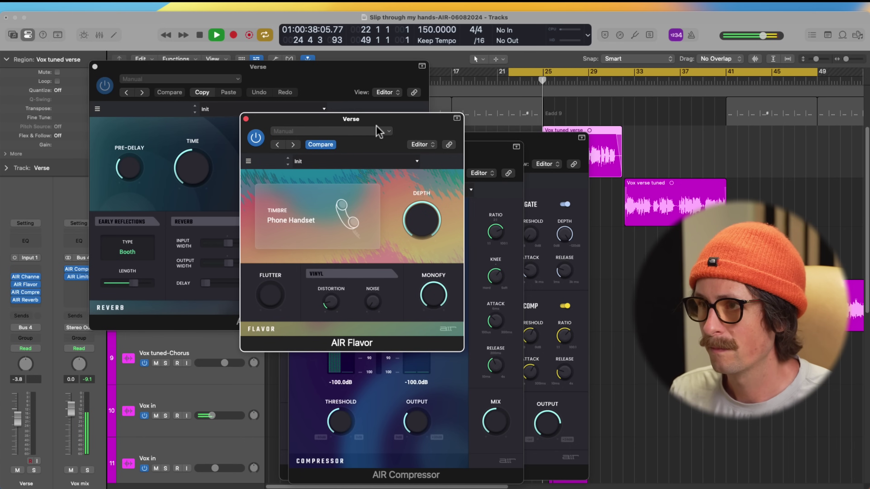